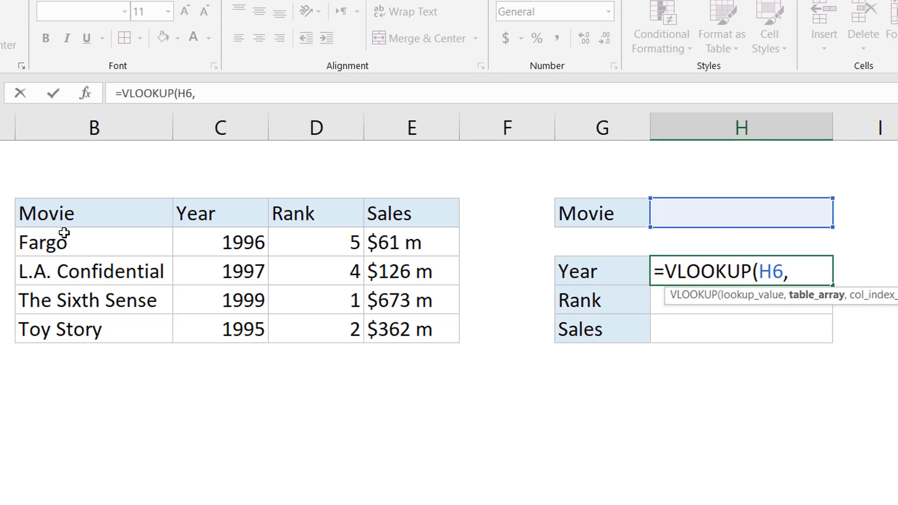
Complete the Year cell's VLOOKUP formula with table range B6:E10, column index 2 and FALSE for an exact match
left_click(117, 215)
left_click_drag(233, 262, 398, 327)
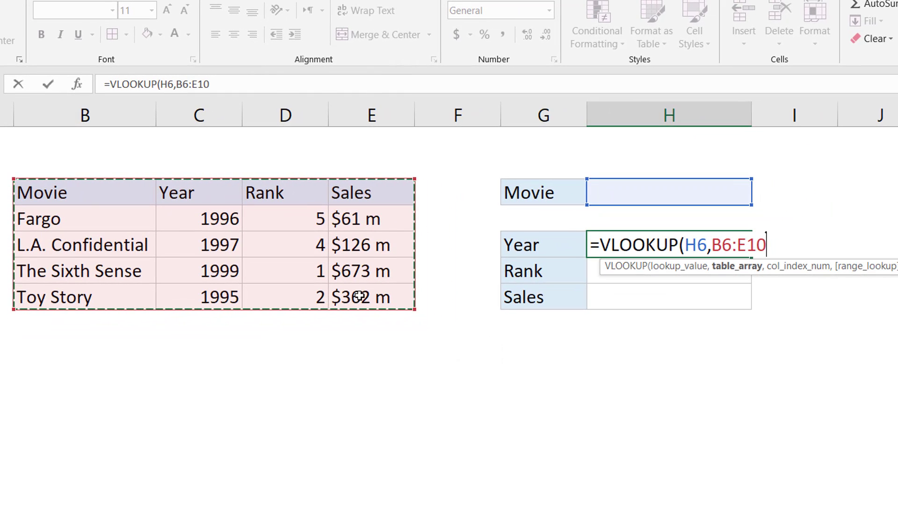
type(",")
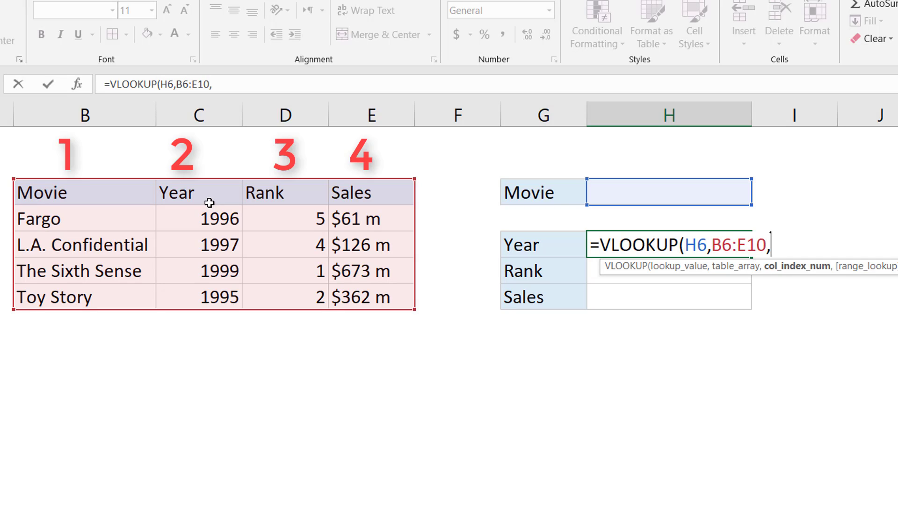
type("2,")
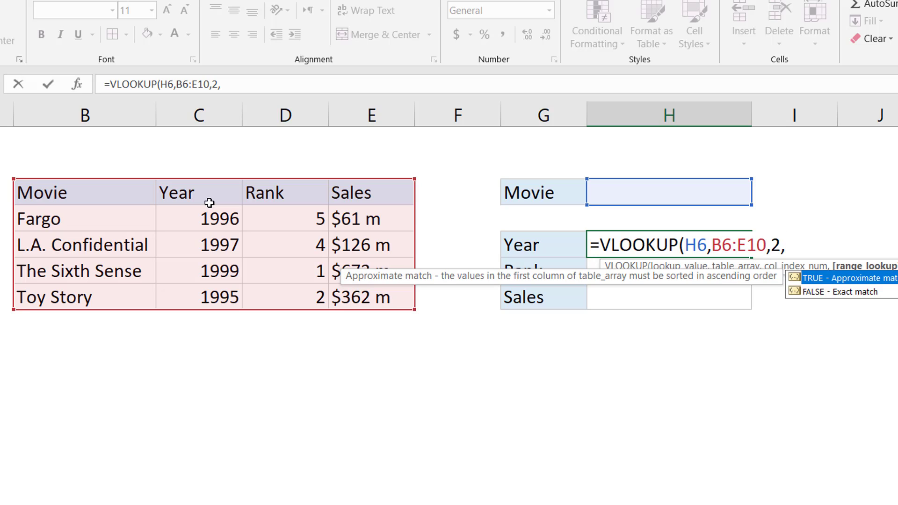
type("false)")
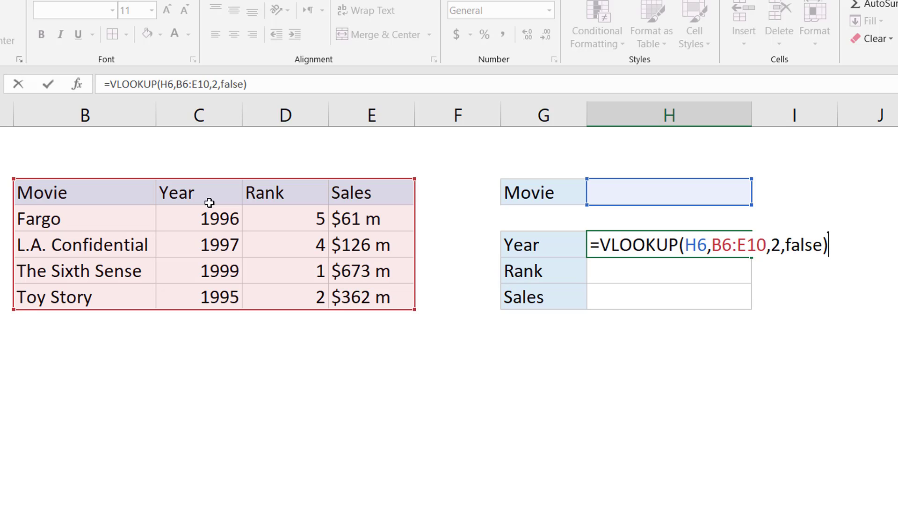
key("Return")
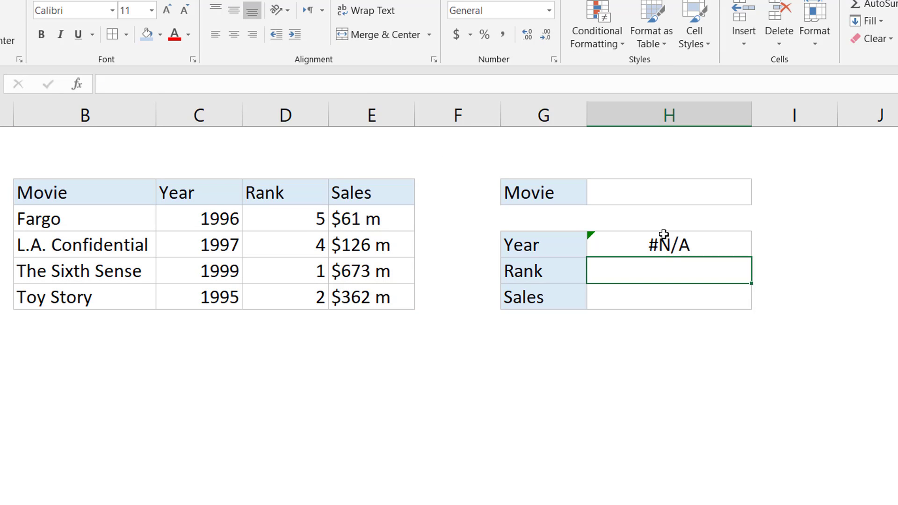
Enter "Toy story" as the movie in cell H6 to test the Year lookup
left_click(666, 190)
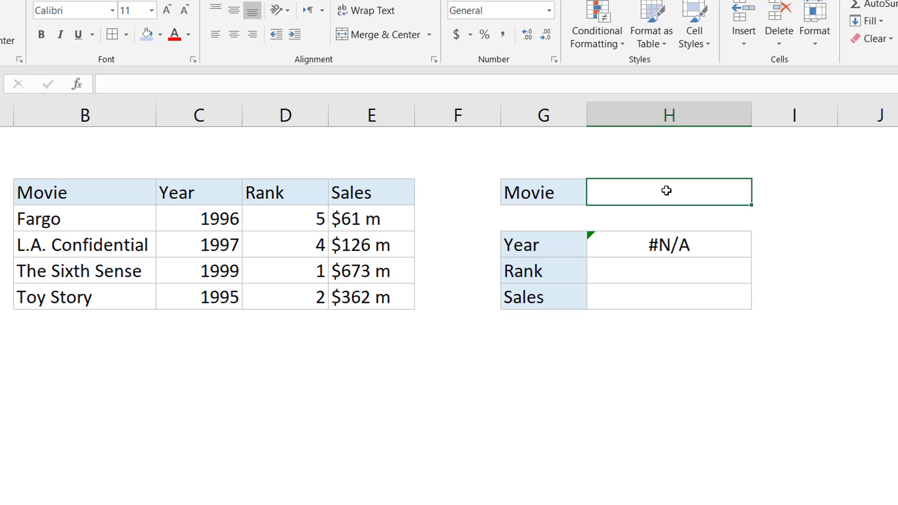
type("T")
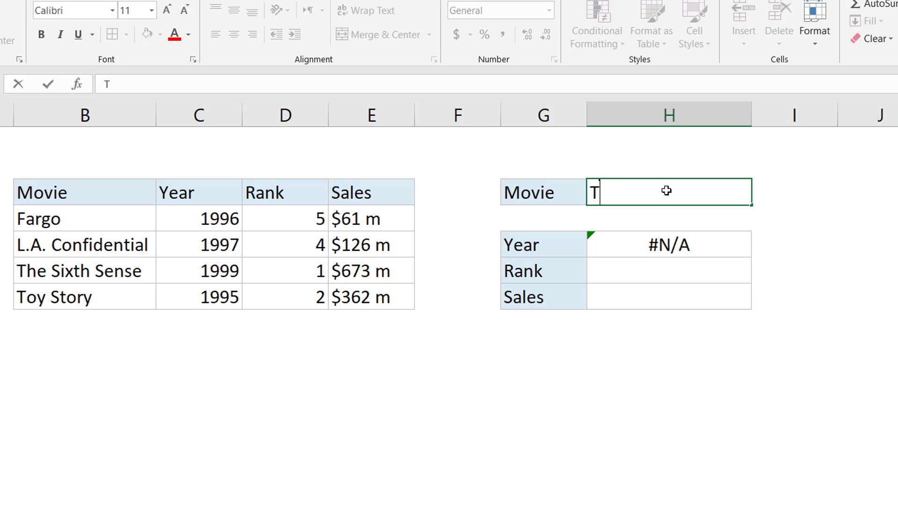
type("oy story")
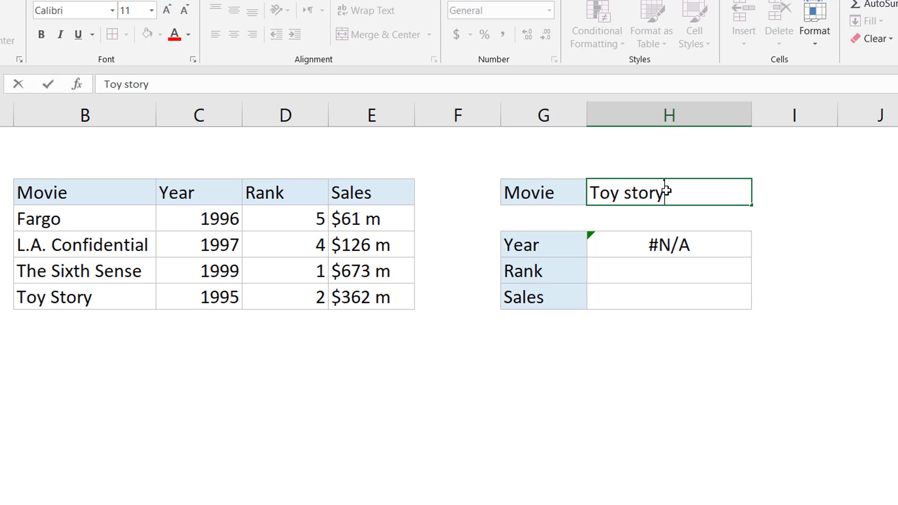
key("Return")
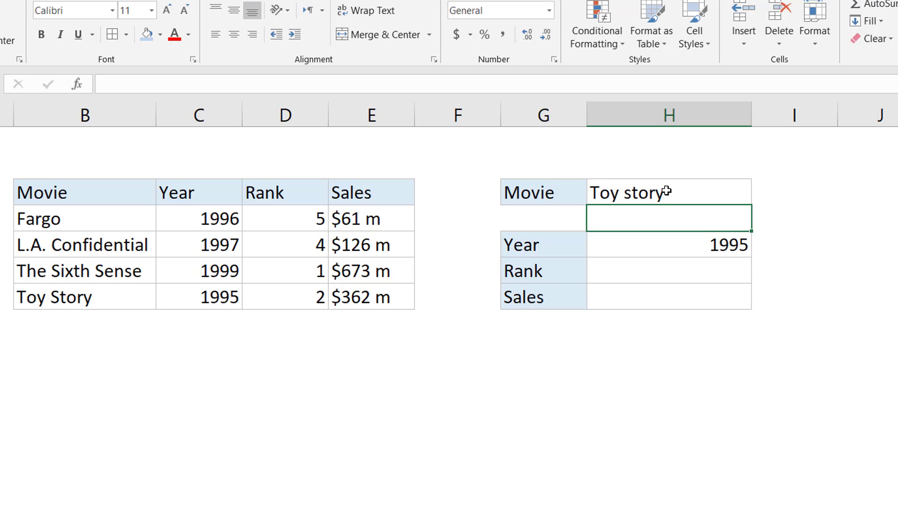
Replace the movie in cell H6 with "Fargo" and check the Year result cell
left_click(666, 191)
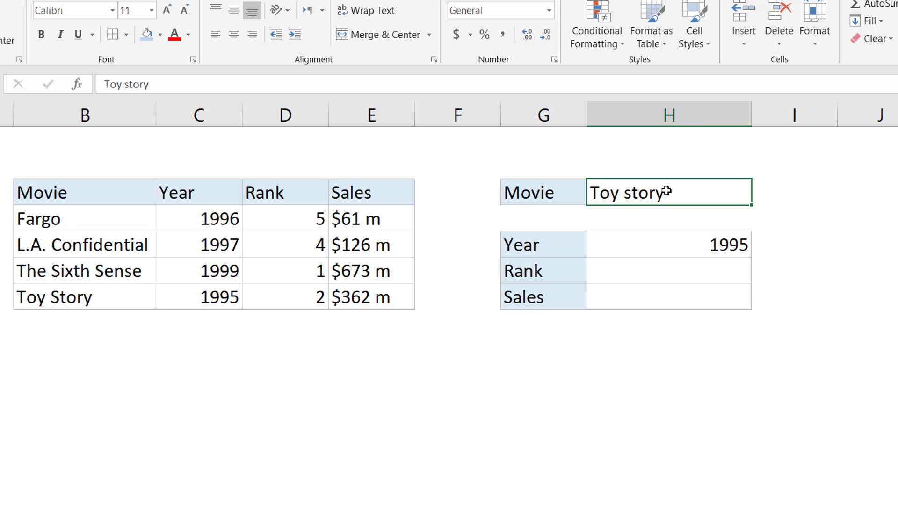
type("Fargo")
key("Return")
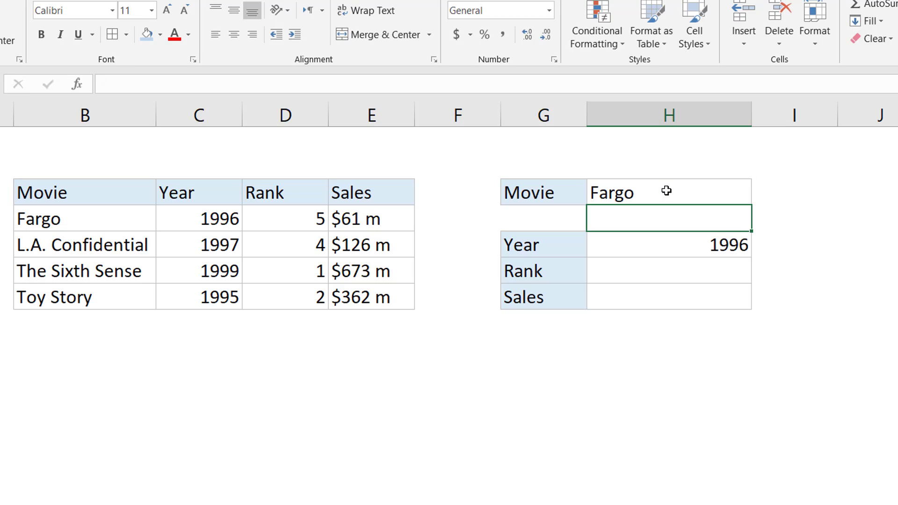
left_click(720, 248)
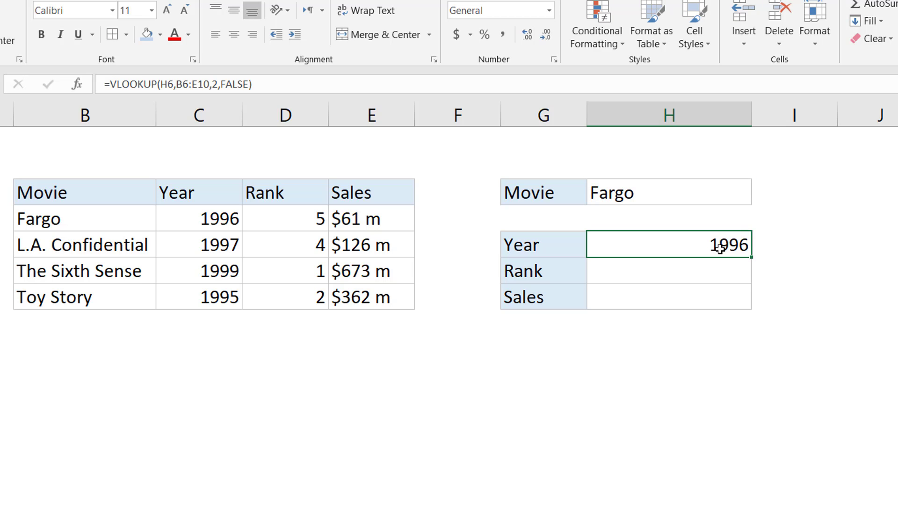
Enter a VLOOKUP in the Rank cell that finds H6 in B6:E10, using column index 3 and FALSE
left_click(680, 277)
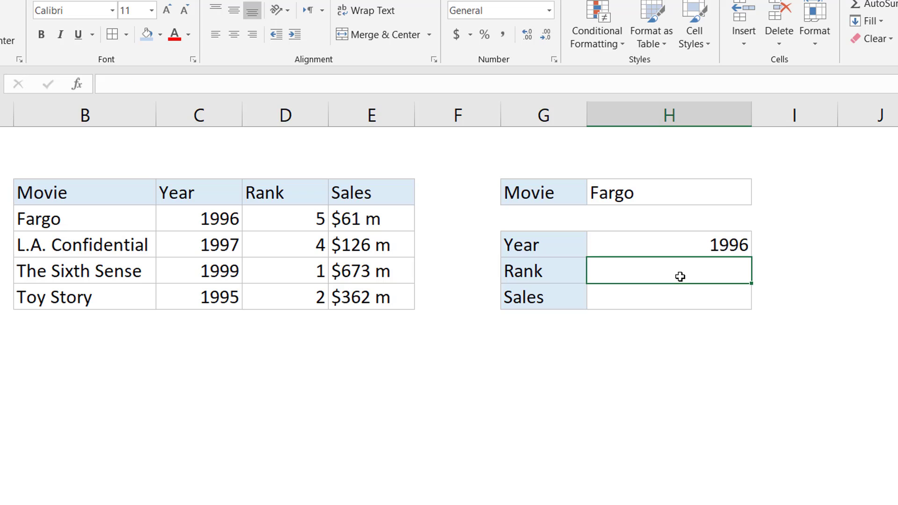
type("=vlo")
key("Tab")
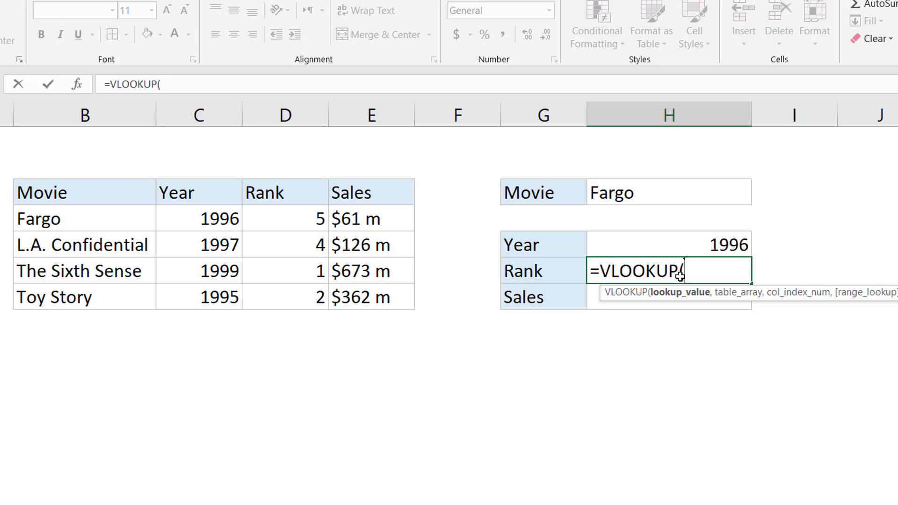
left_click(655, 196)
type(",")
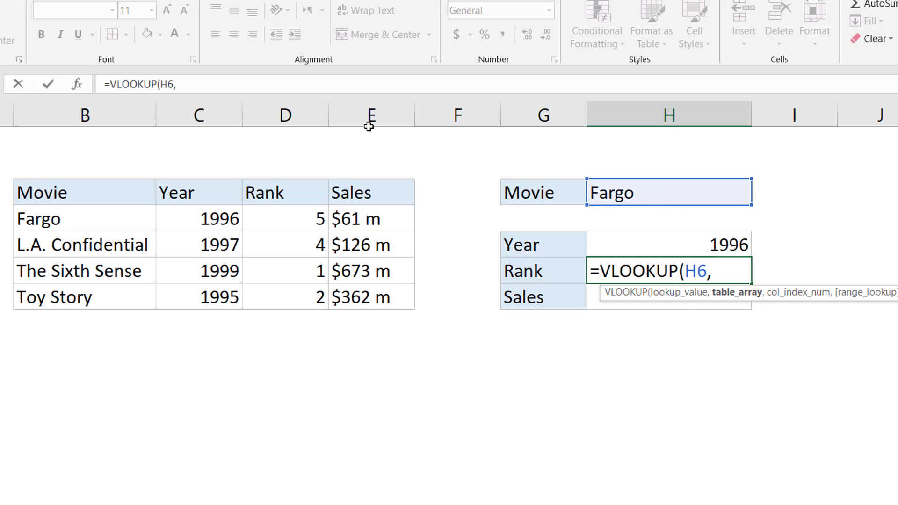
left_click_drag(128, 192, 361, 294)
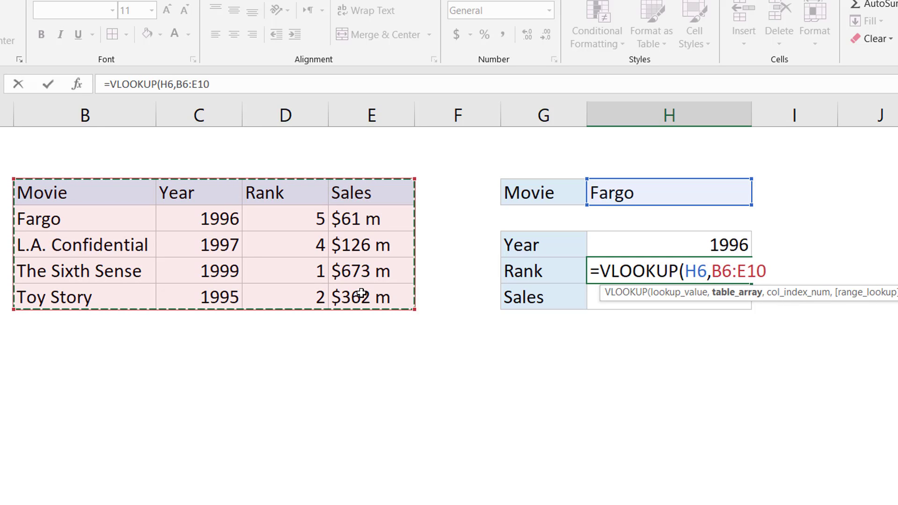
type(",")
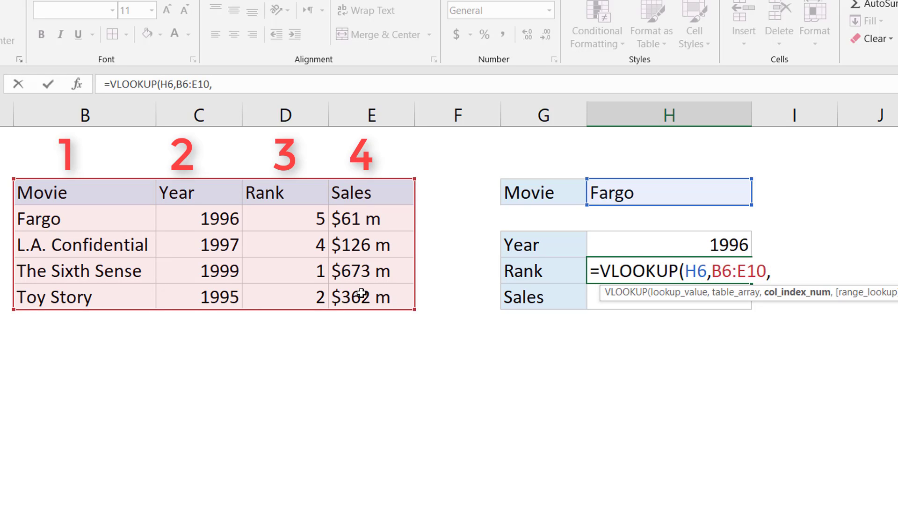
type("3,")
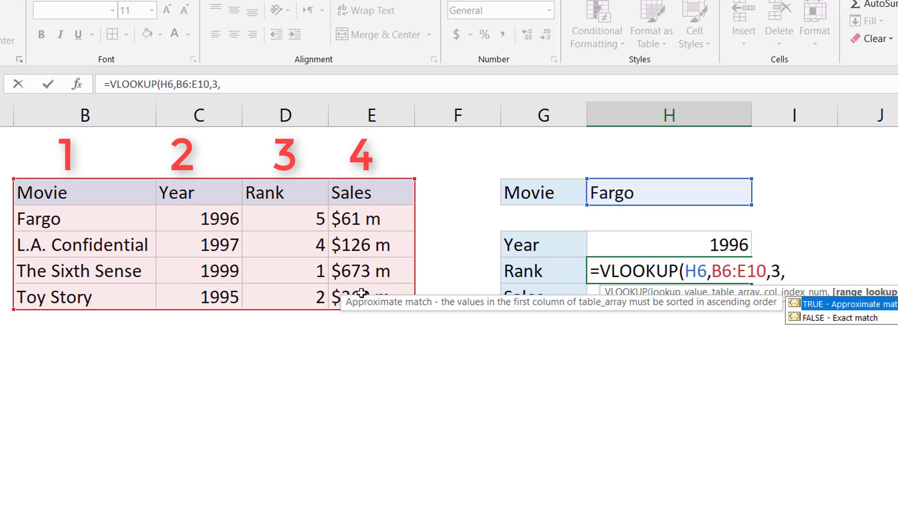
type("false)")
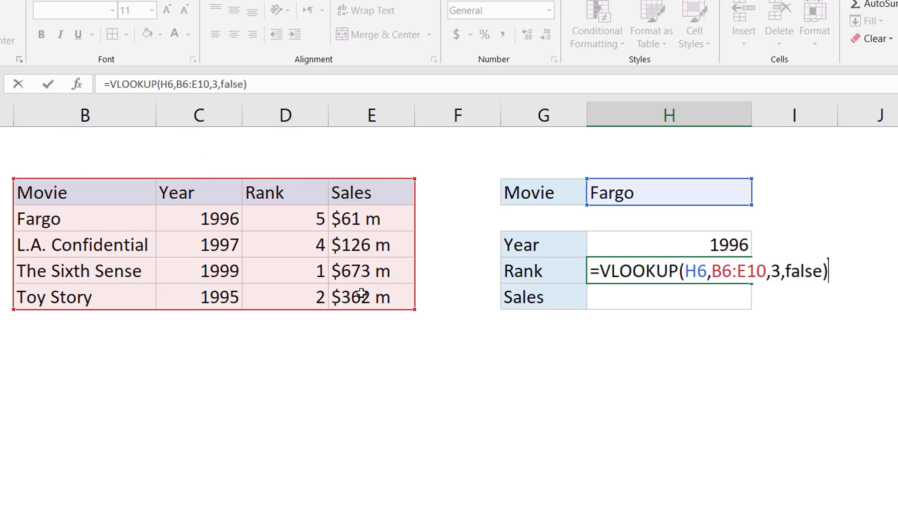
key("Return")
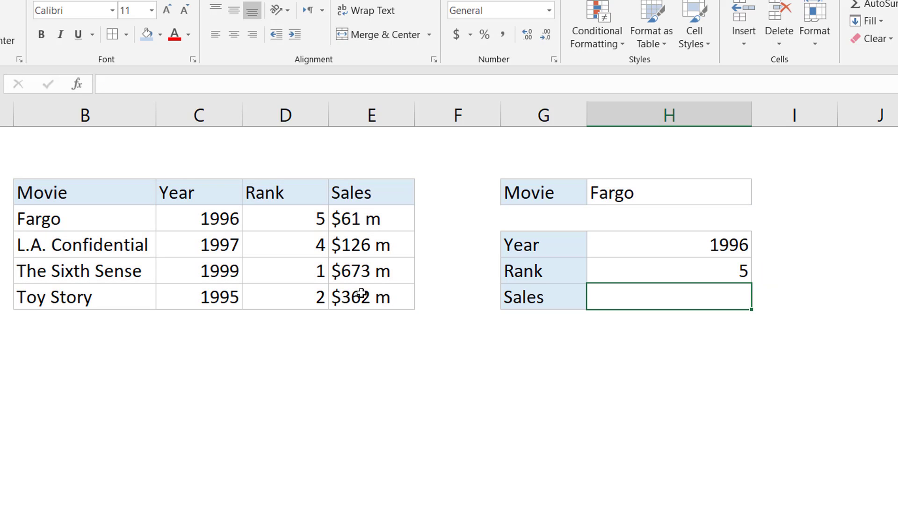
Enter a VLOOKUP in the Sales cell that finds H6 in B6:E10, using column index 4 and FALSE
type("=vlo")
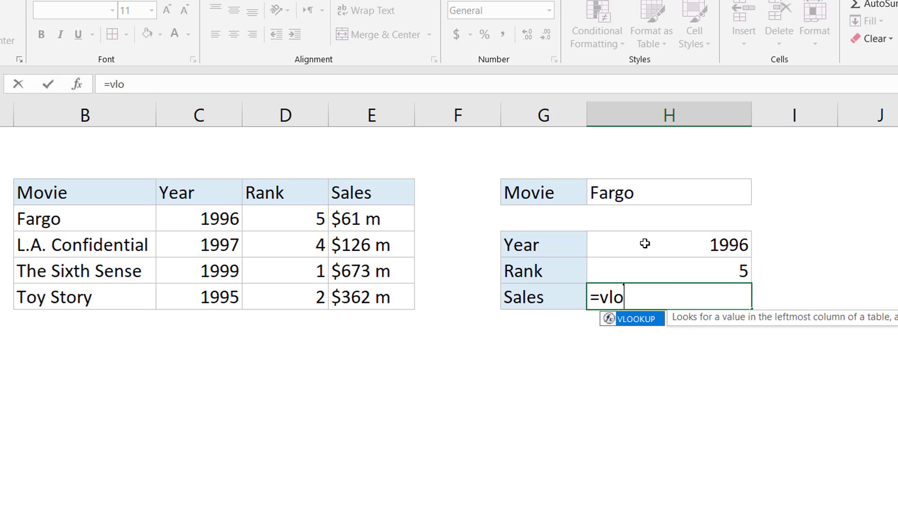
key("Tab")
left_click(640, 200)
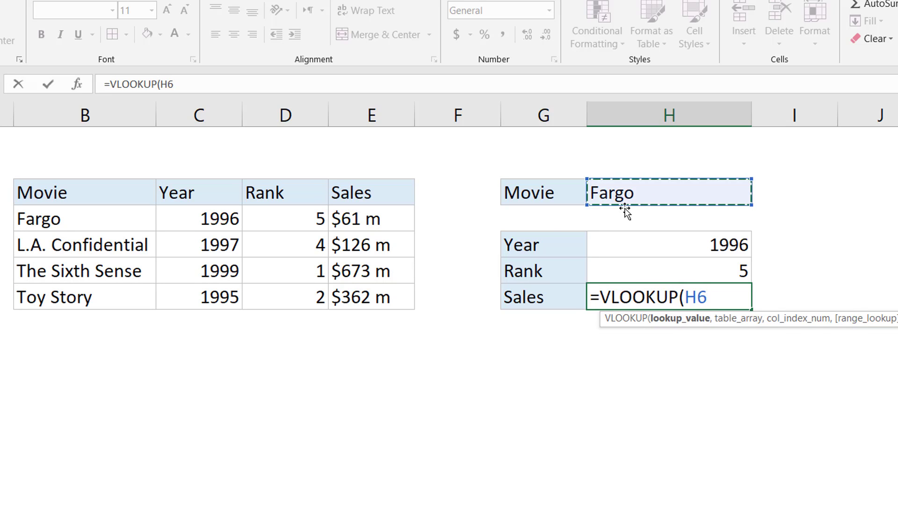
type(",")
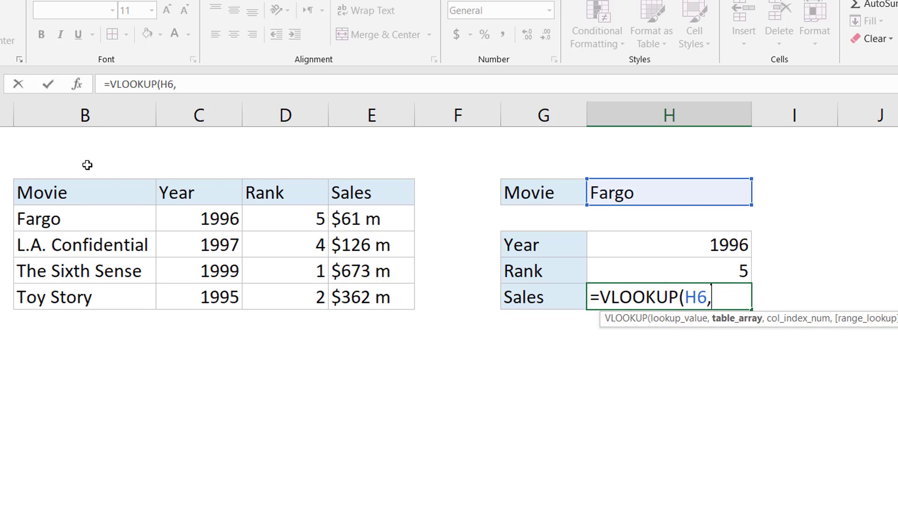
left_click_drag(84, 192, 377, 292)
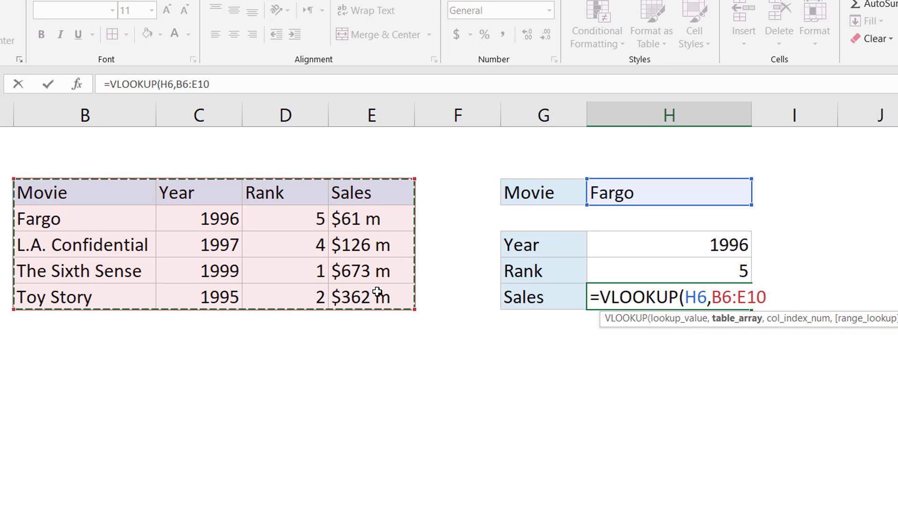
type(",4,false")
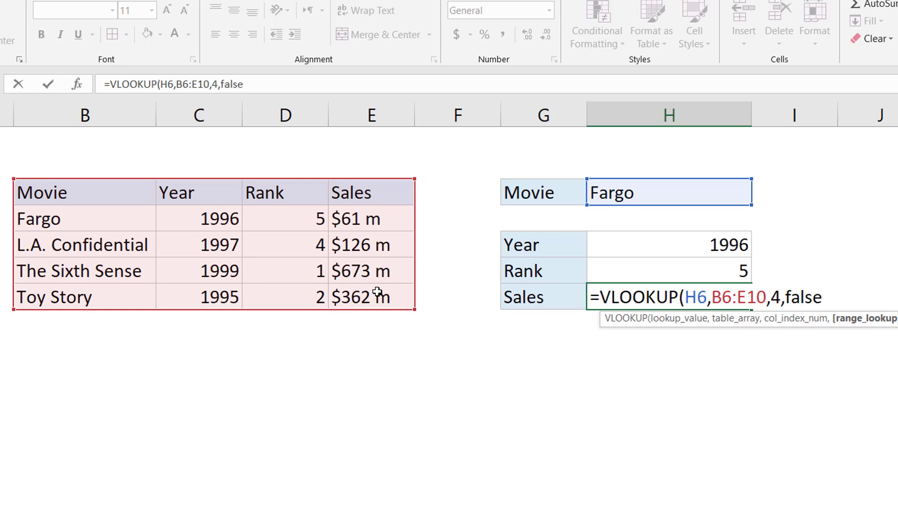
key("ctrl+Return")
key("Return")
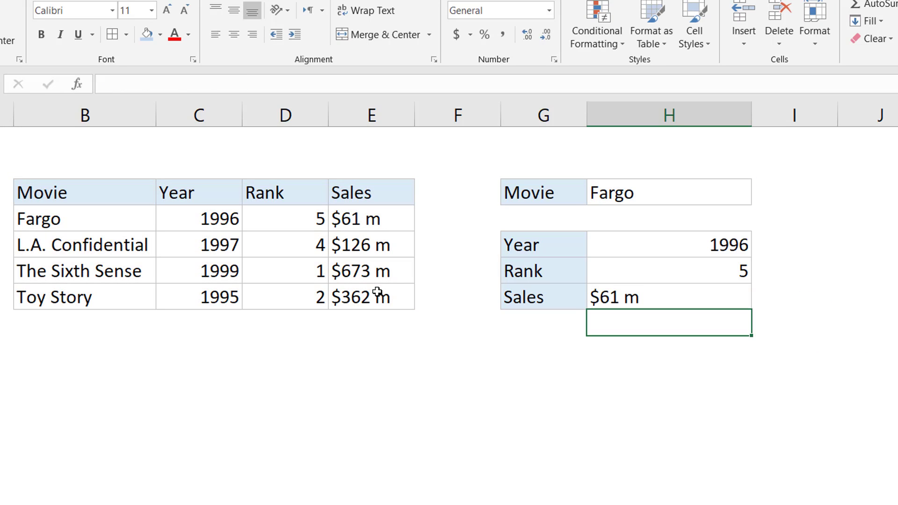
Change the movie in cell H6 to "toy story" and select the Year, Rank and Sales results to check them
left_click(648, 185)
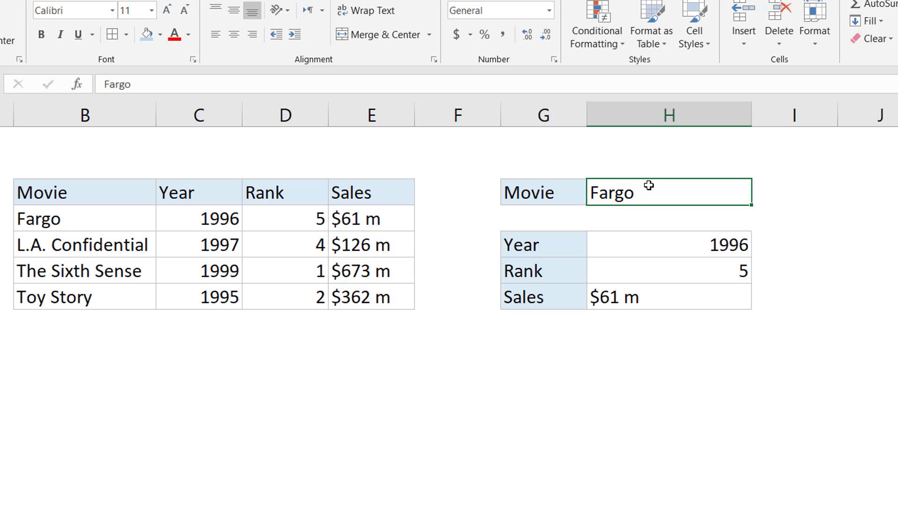
type("toy story")
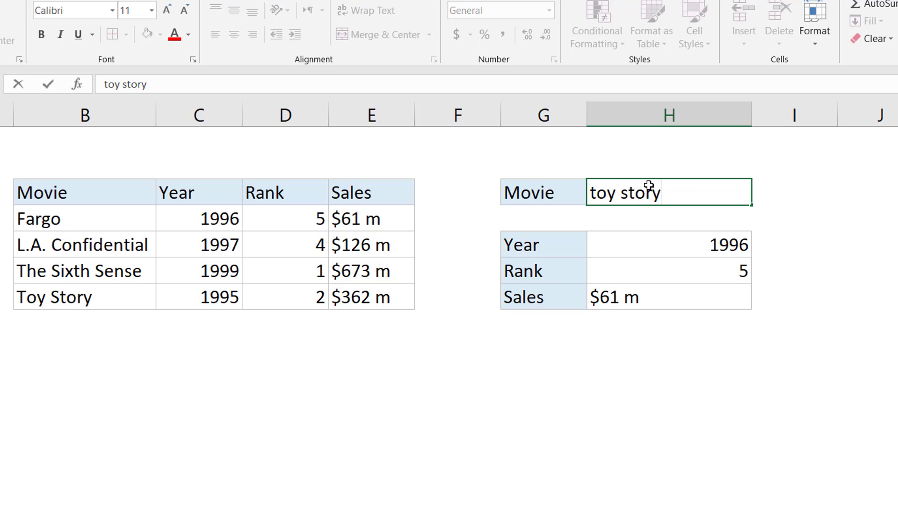
key("Return")
left_click(708, 248)
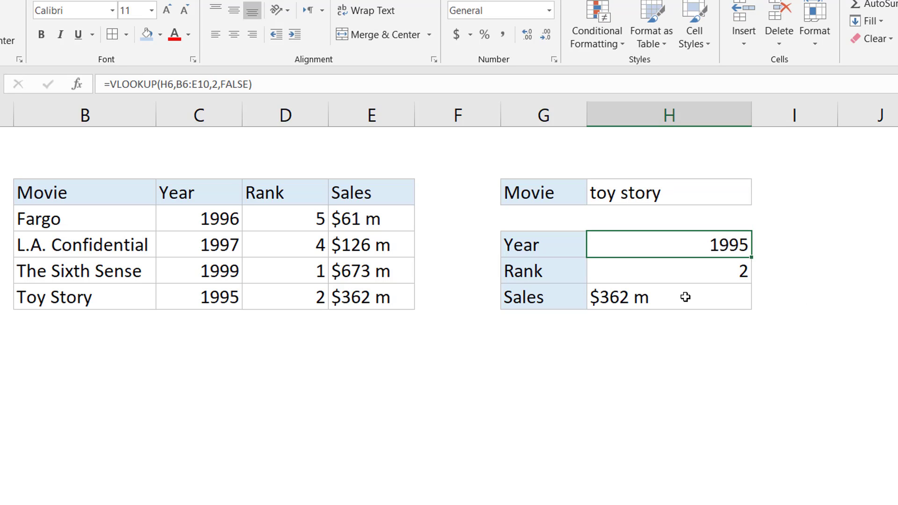
left_click(685, 297, "shift")
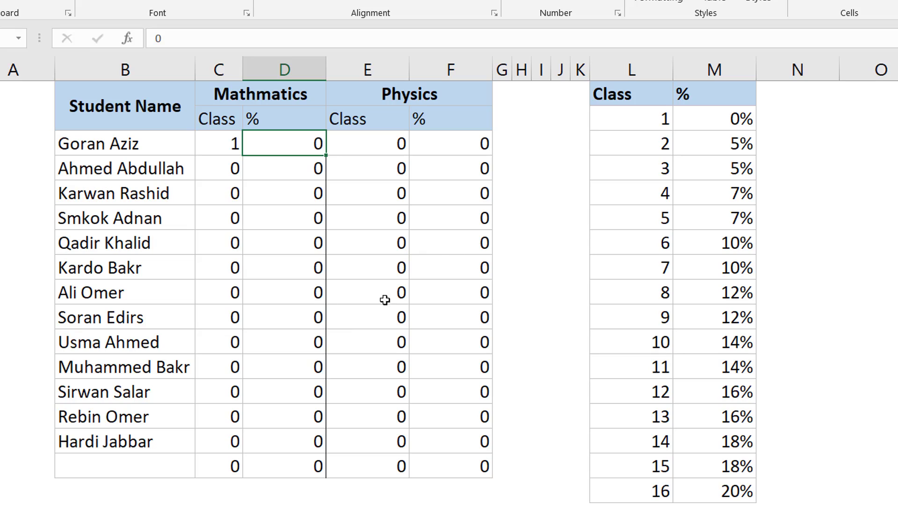
Compare the first student's mathematics Class value with the matching percentages in the Class and % table in columns L and M
left_click(648, 192)
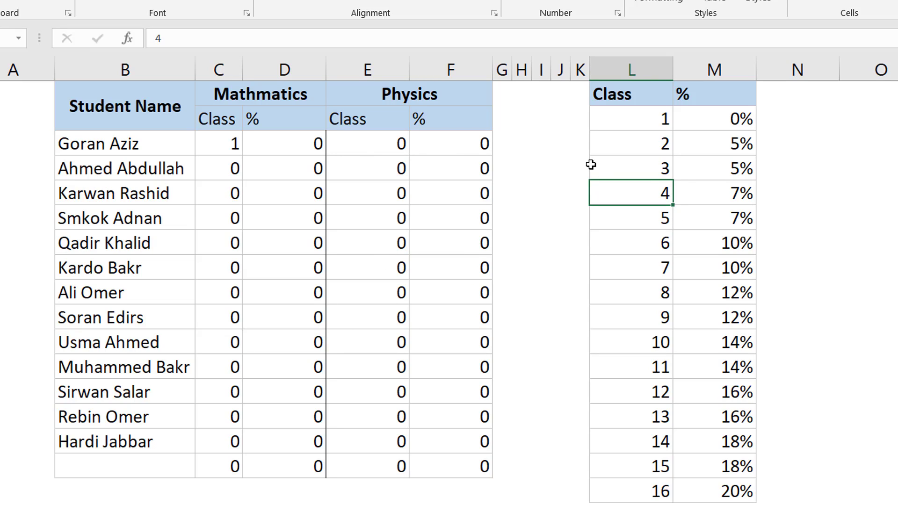
left_click(229, 147)
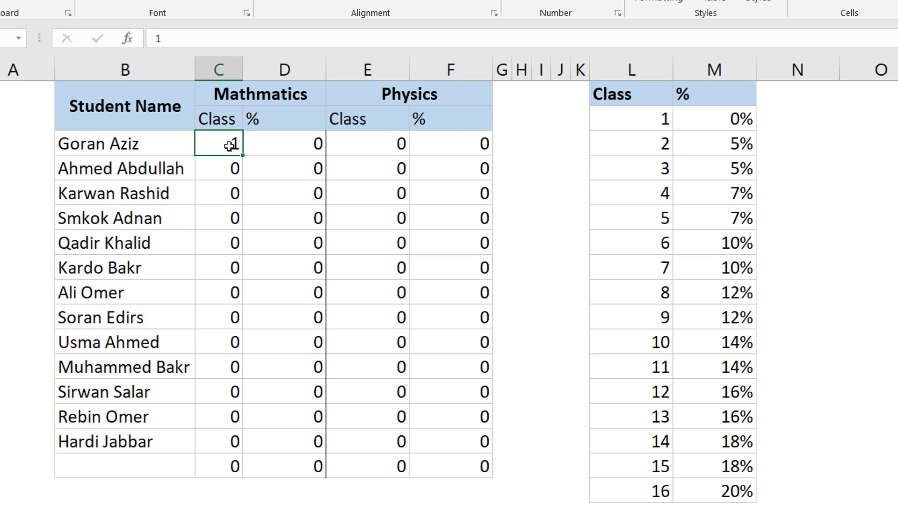
left_click(727, 116)
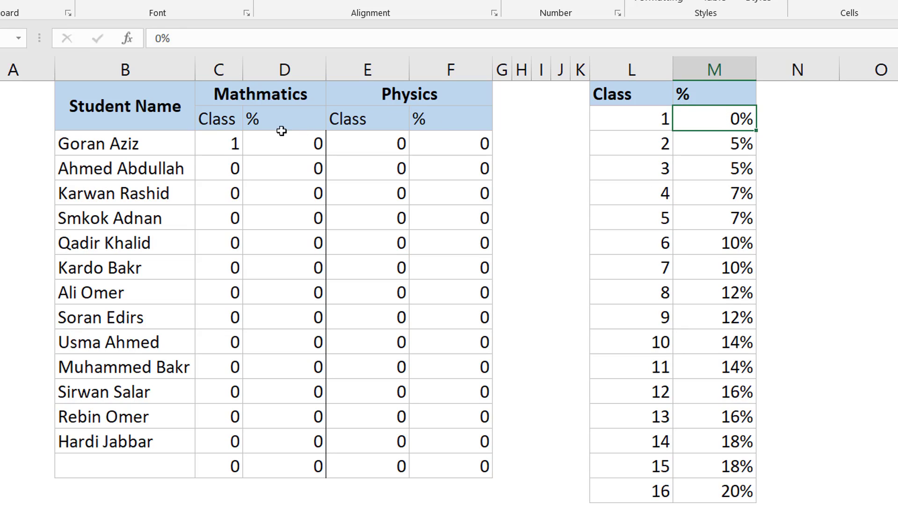
left_click(227, 146)
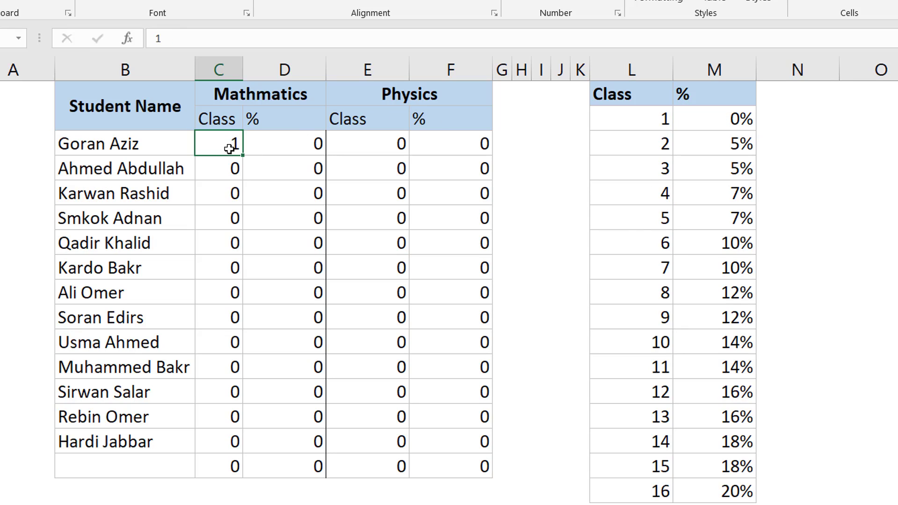
left_click(733, 150)
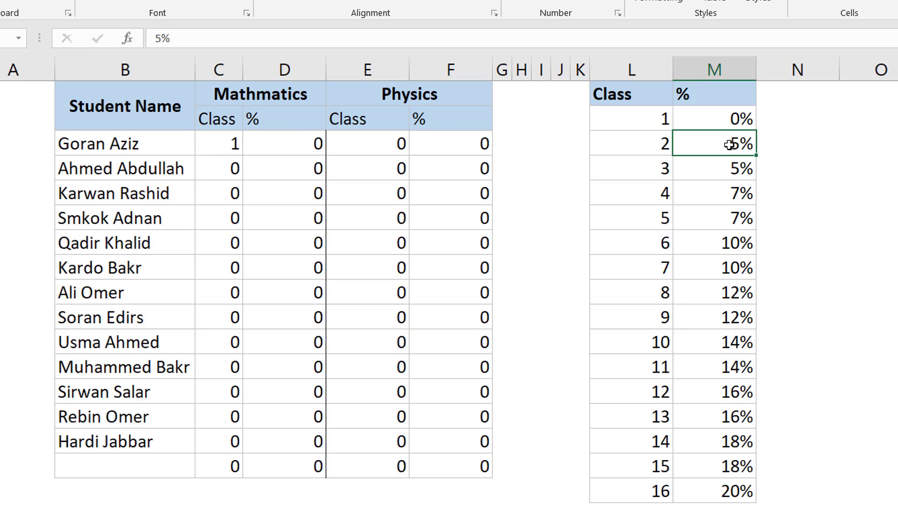
Format the Class and % list in L2:M18 as a table with headers
left_click(229, 145)
left_click(741, 197)
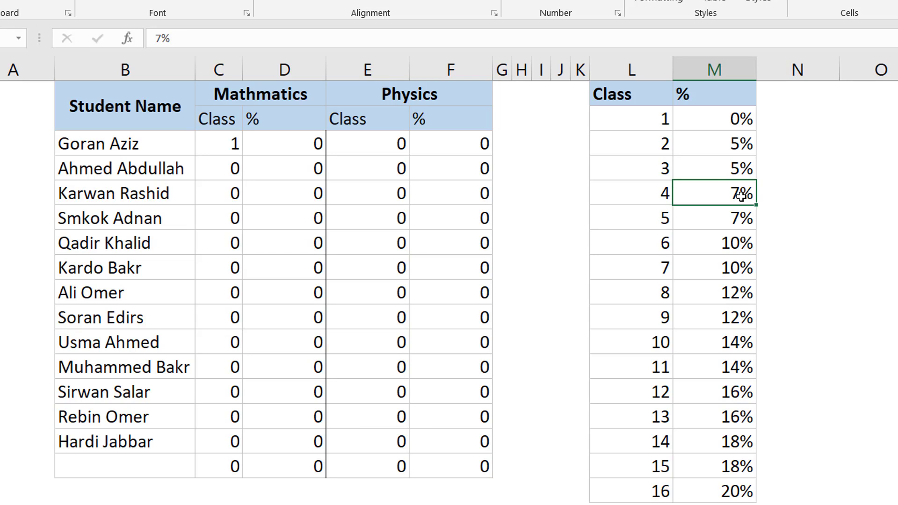
left_click_drag(623, 94, 686, 494)
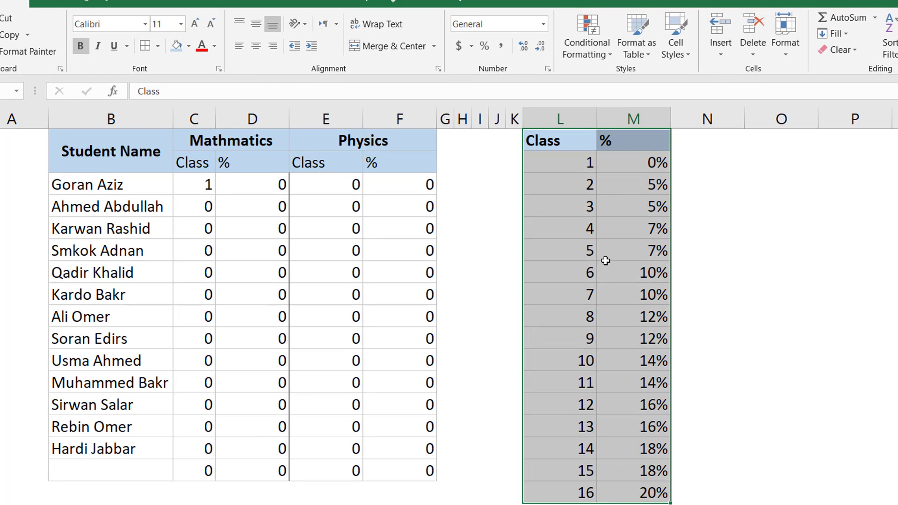
left_click(641, 44)
left_click(743, 141)
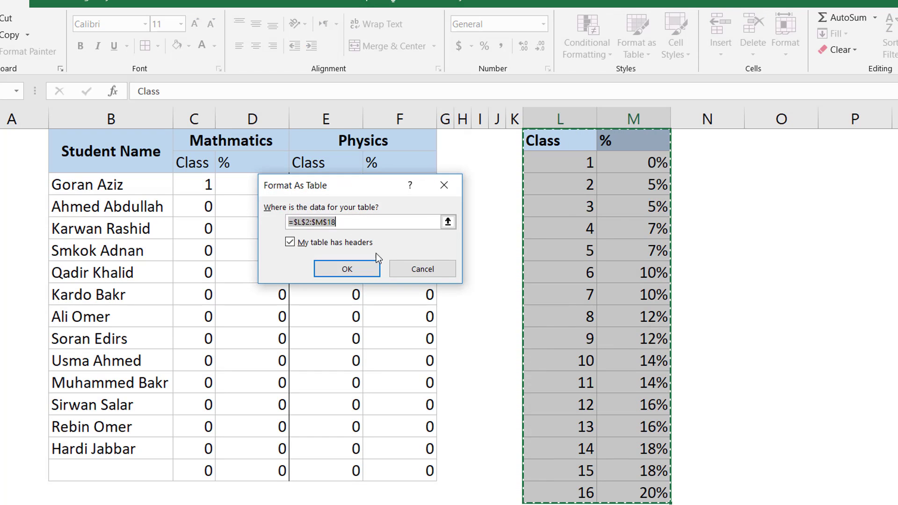
left_click(358, 271)
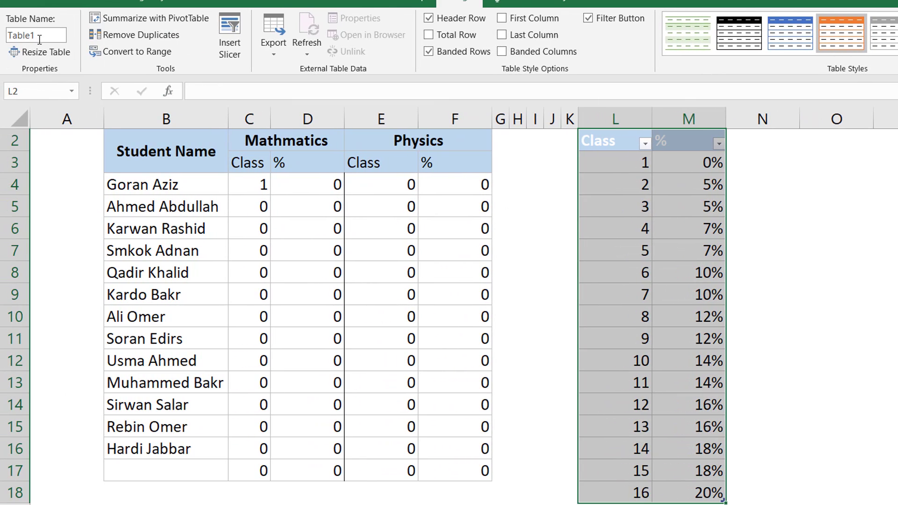
Name the new table rezha and select the first student's mathematics % cell, D4
left_click(28, 37)
type("rezha")
key("Return")
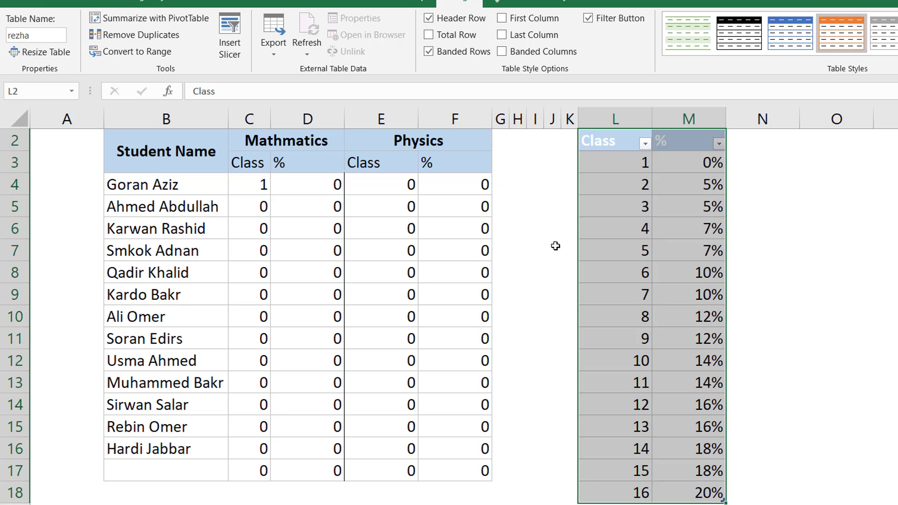
left_click(326, 185)
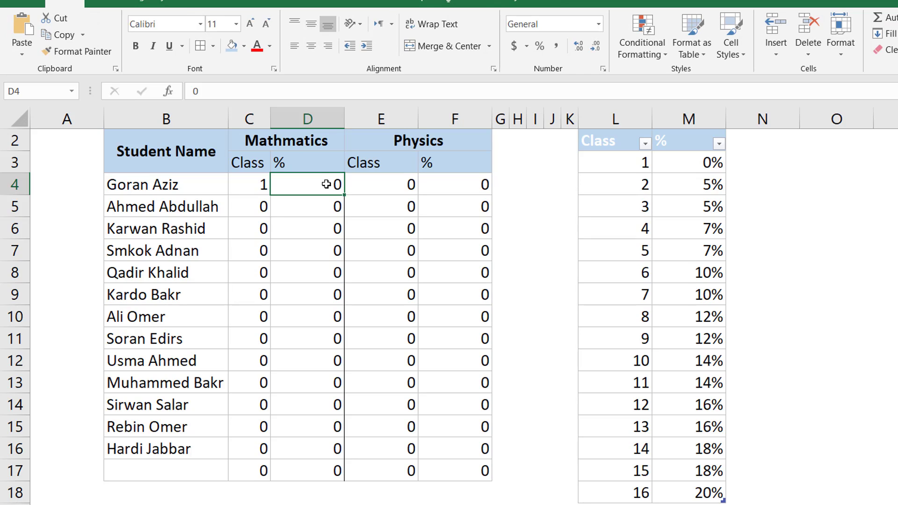
type("=")
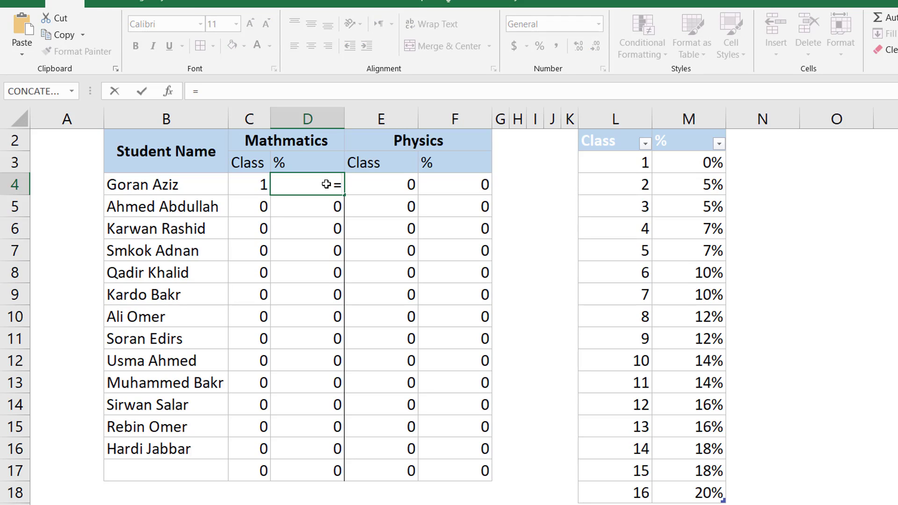
type("vl")
key("Tab")
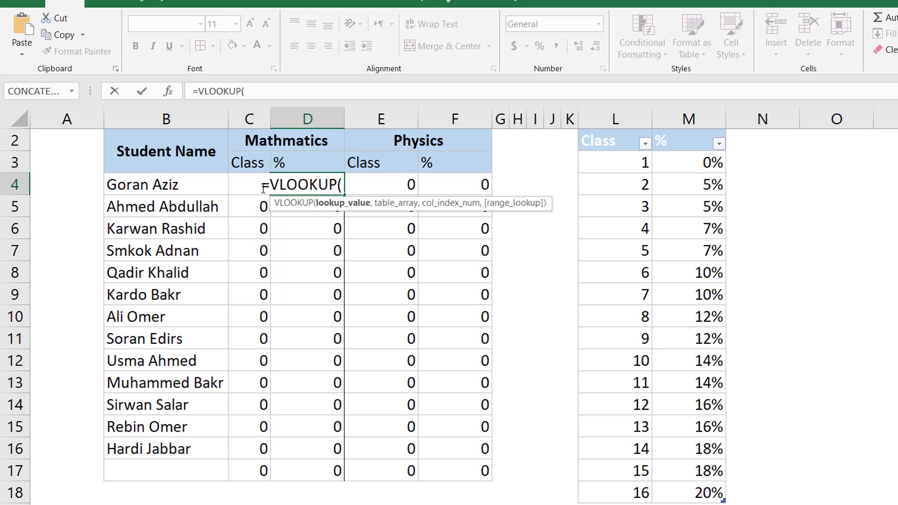
key("Escape")
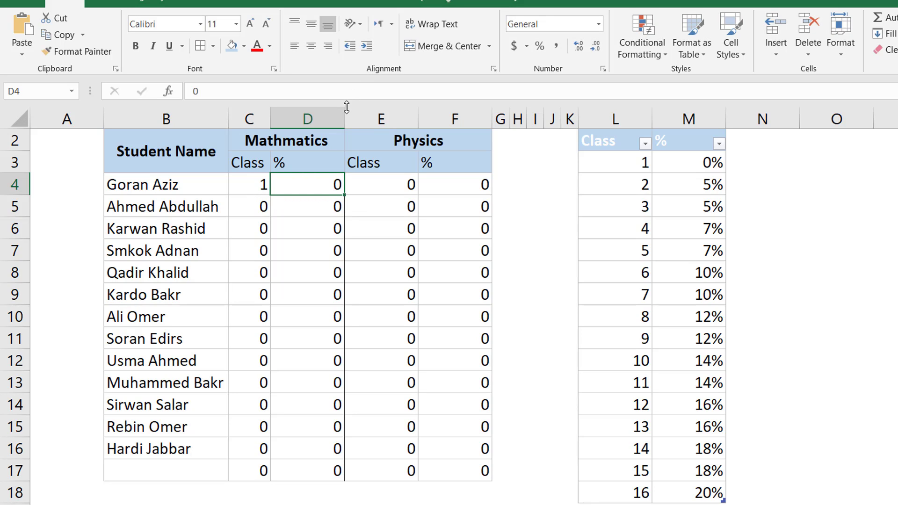
Widen column D and enter a VLOOKUP in D4 that finds C4 in the whole rezha table, with column index 2 and FALSE
left_click_drag(346, 114, 400, 113)
type("=vl")
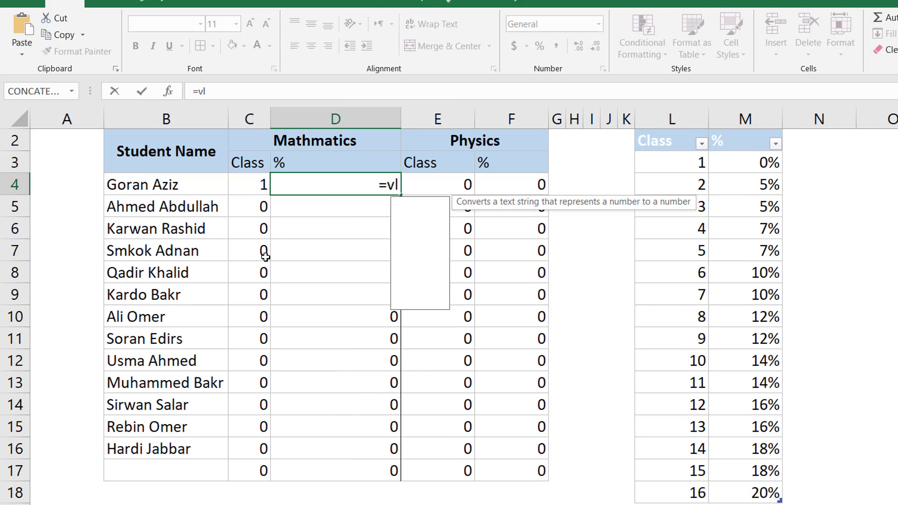
key("Tab")
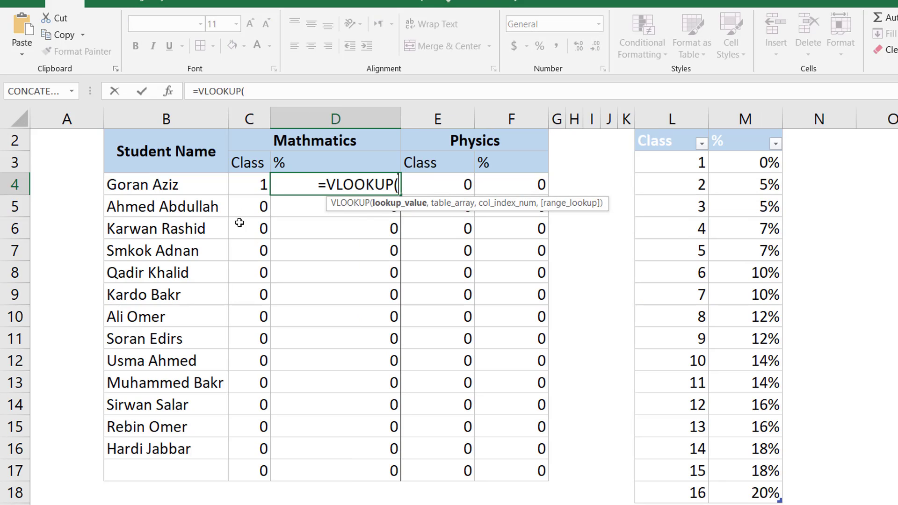
left_click(256, 187)
type(",")
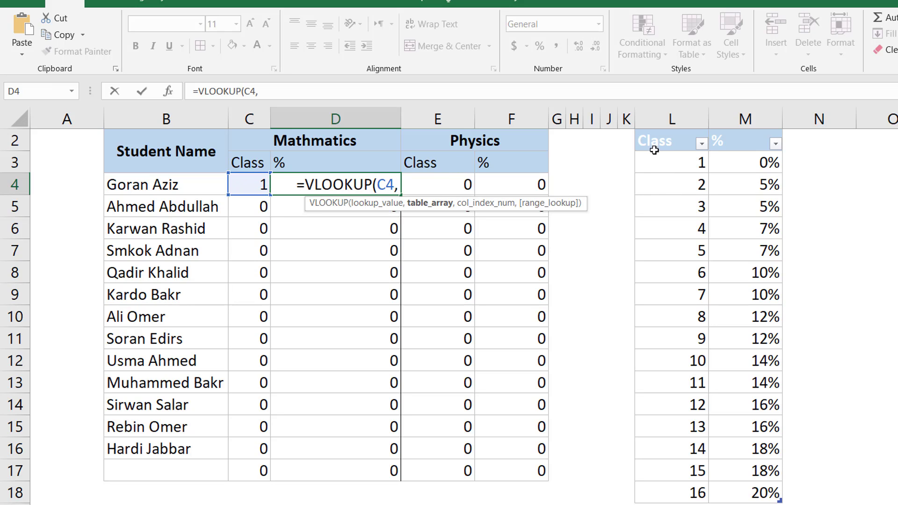
left_click_drag(653, 147, 733, 487)
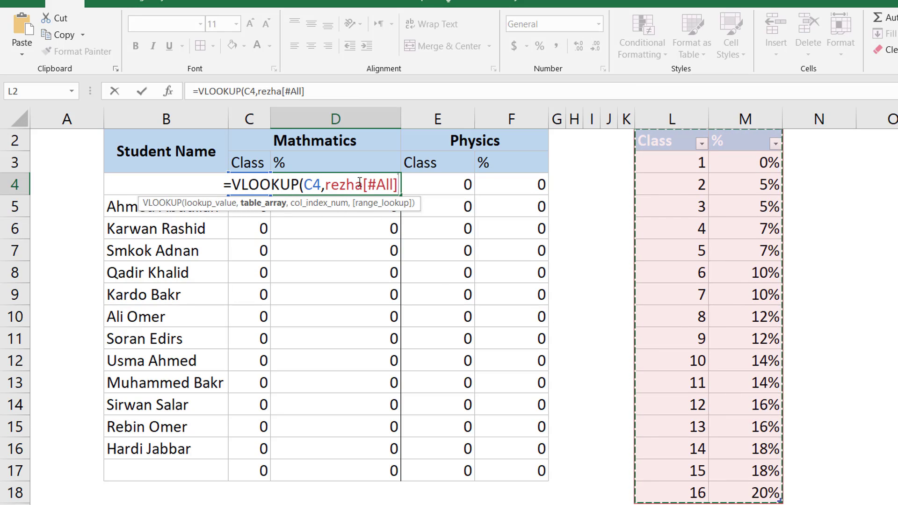
type(",")
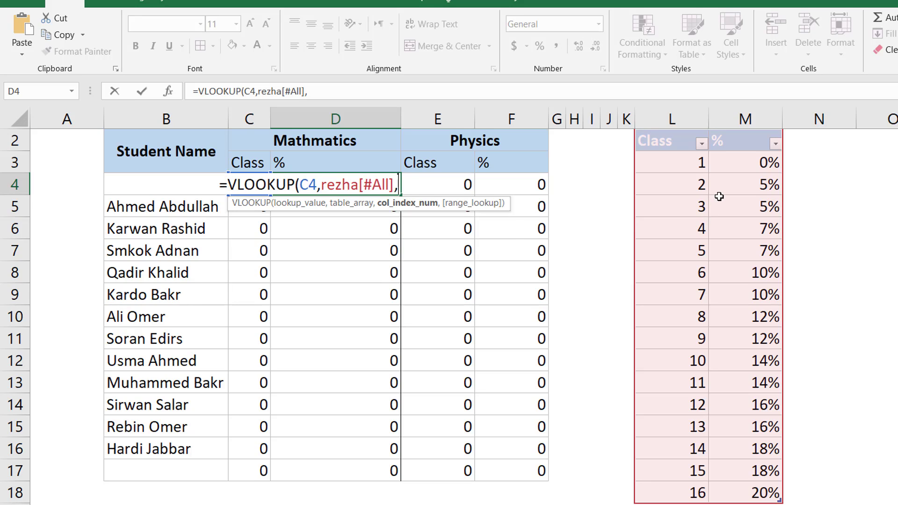
type("2,")
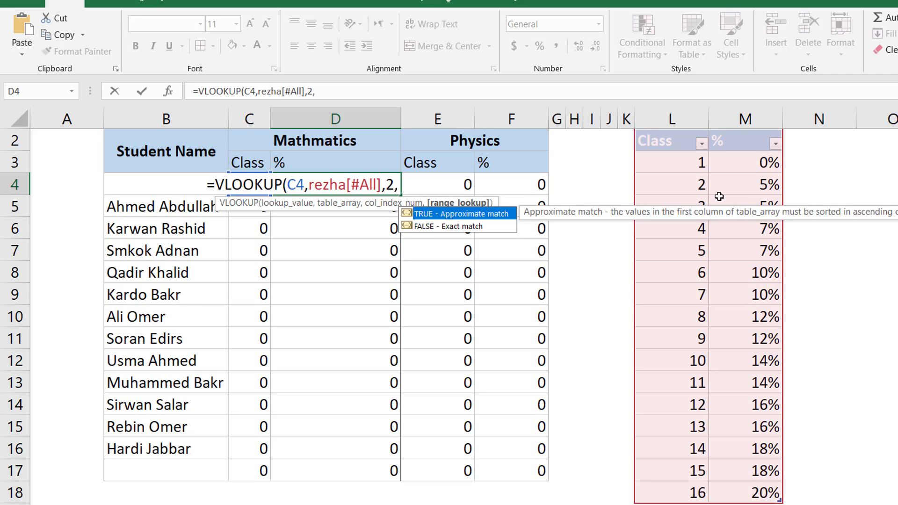
type("False")
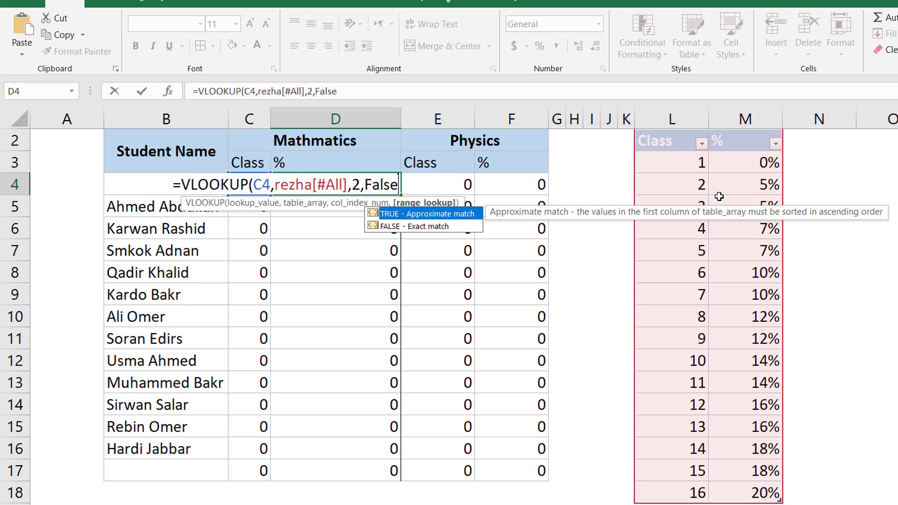
type(")")
key("Return")
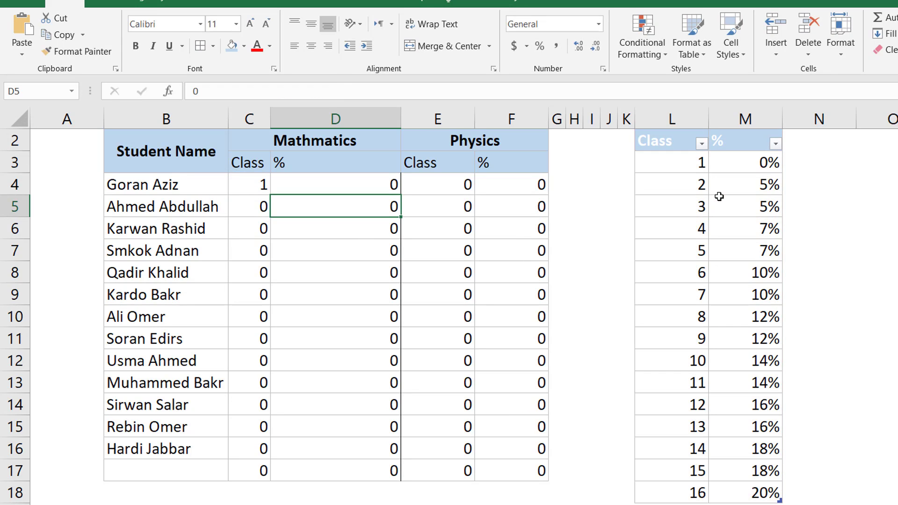
Apply the percentage number format to the mathematics % cells D4:D17
left_click(368, 185)
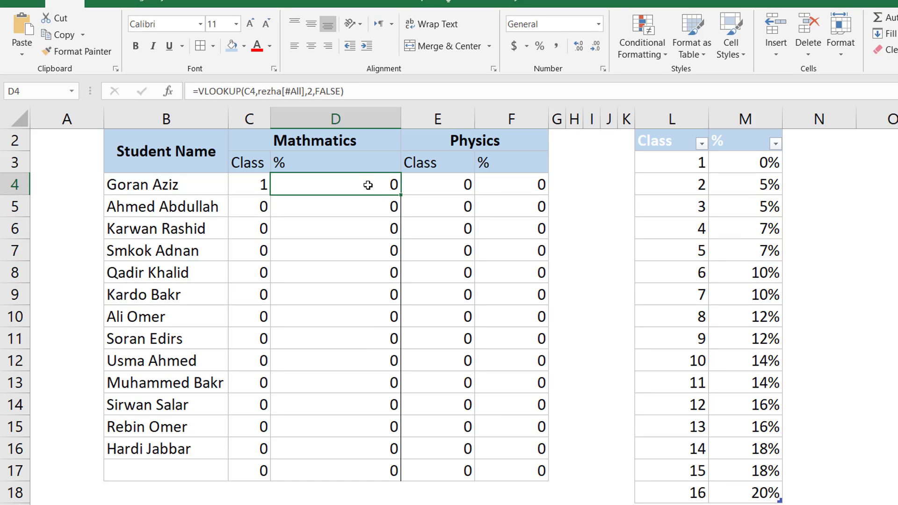
left_click_drag(368, 186, 368, 471)
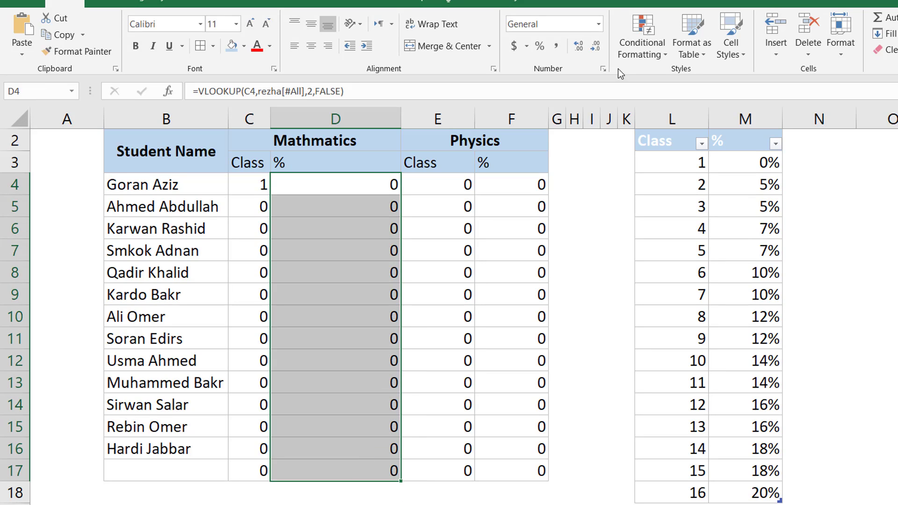
left_click(539, 46)
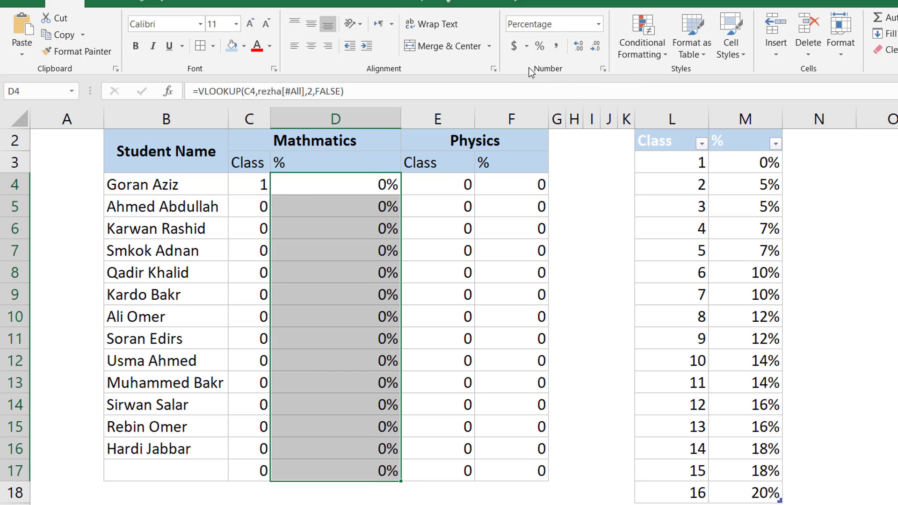
Enter 9 as the second student's mathematics Class in cell C5
left_click(261, 205)
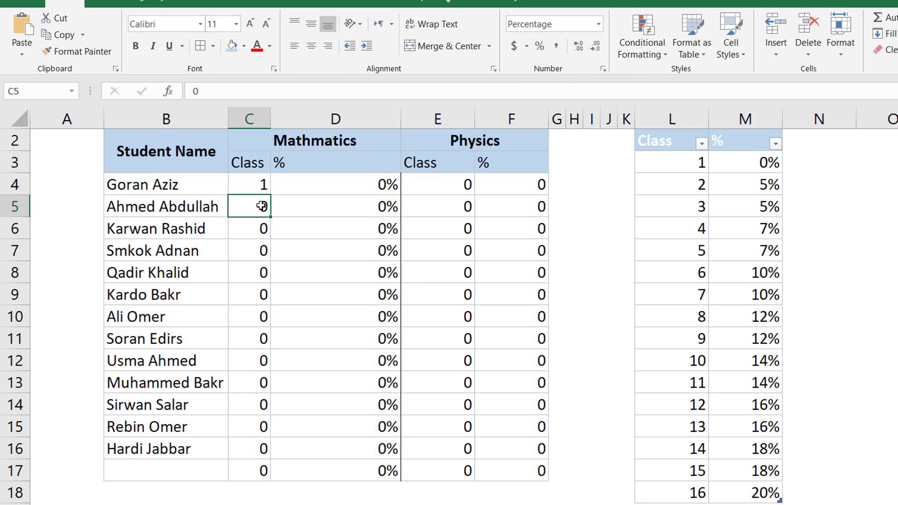
type("9")
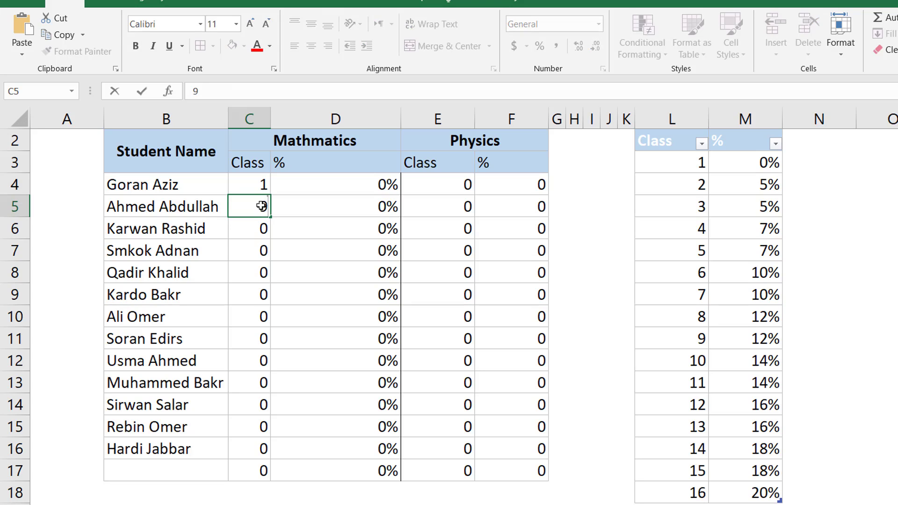
key("Return")
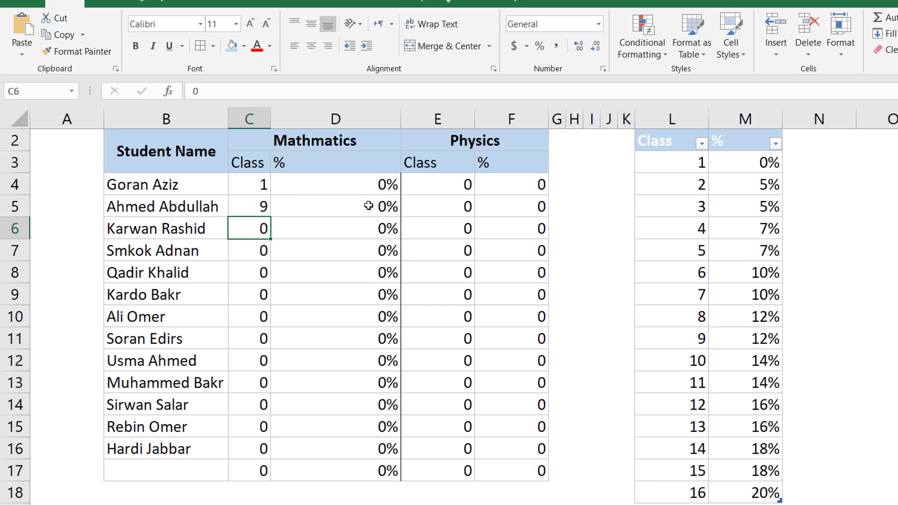
Check the contents of D4 and D5, and fill the VLOOKUP formula from D4 down to D17
left_click(384, 187)
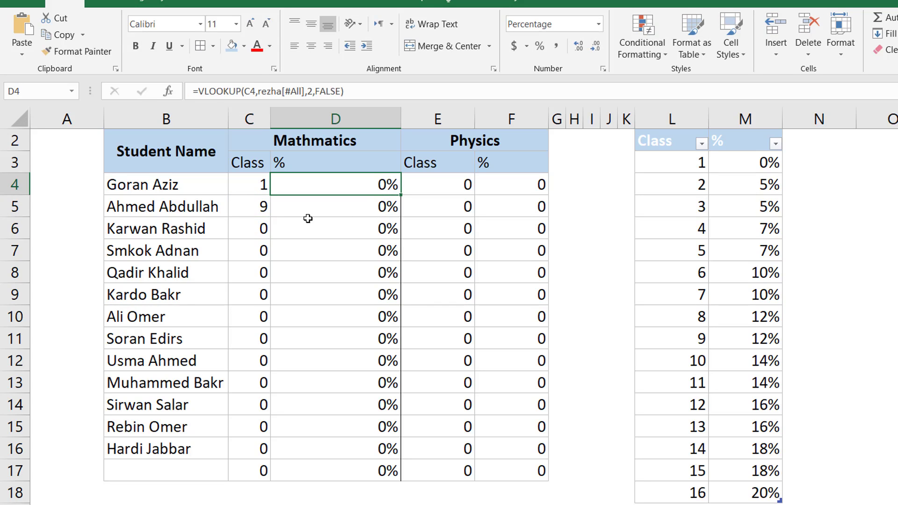
left_click(263, 209)
left_click(345, 207)
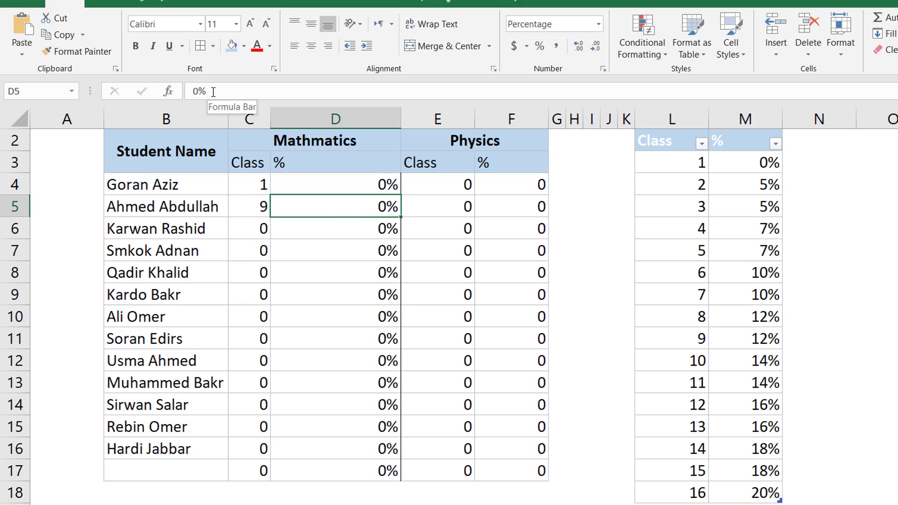
left_click(371, 182)
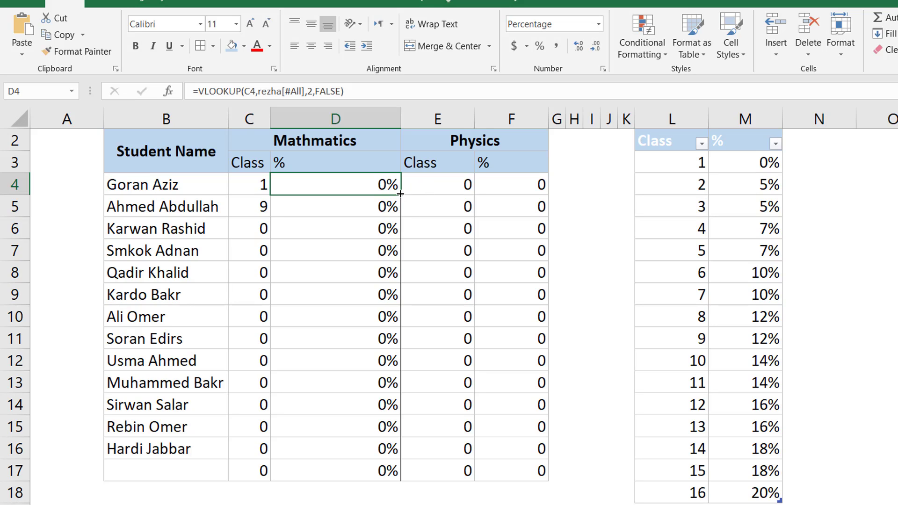
left_click_drag(391, 299, 387, 473)
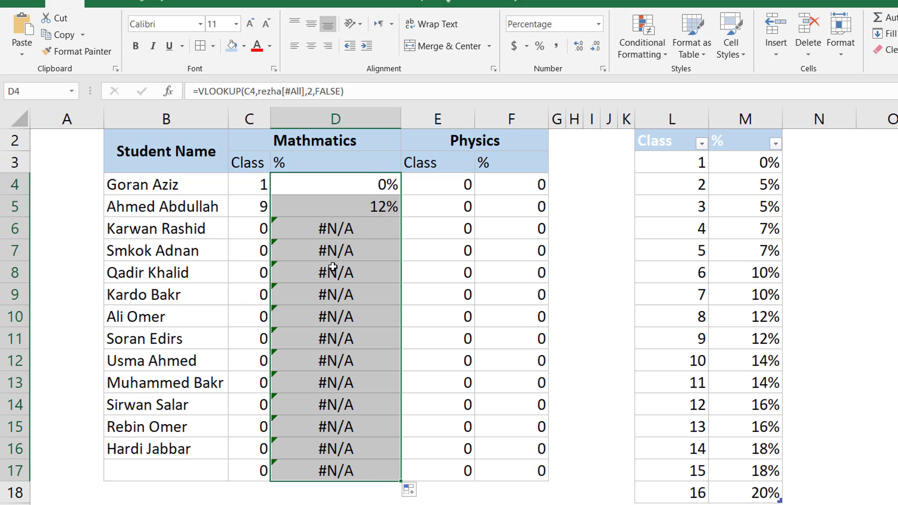
Enter 8 as the third student's mathematics Class in cell C6
left_click(258, 228)
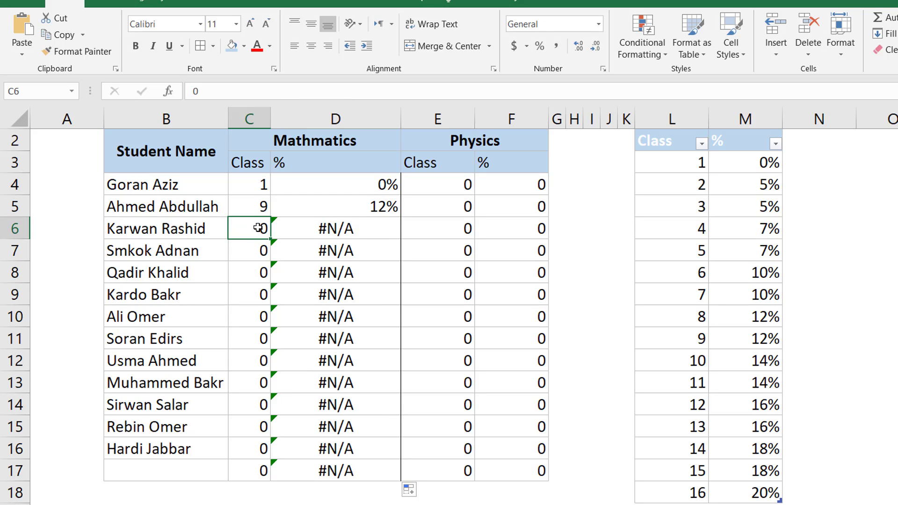
type("8")
key("Return")
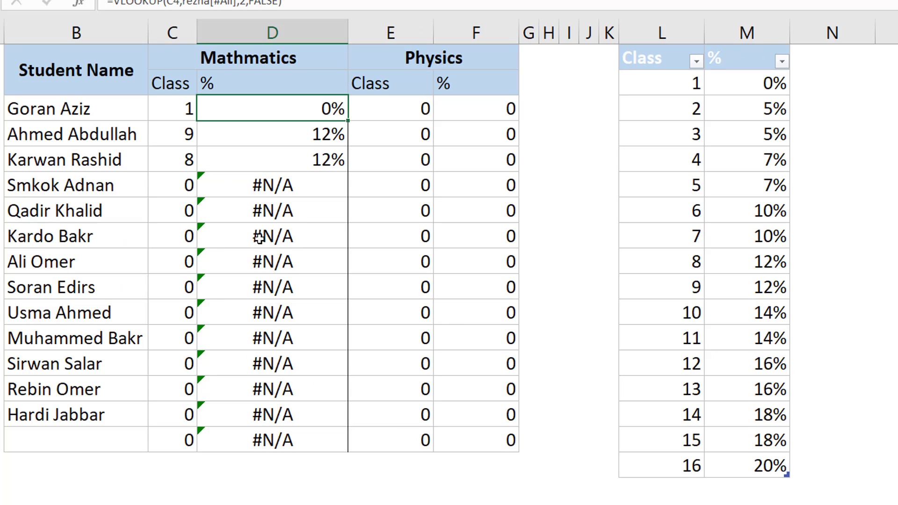
Cut the VLOOKUP expression out of the formula in D4, keeping only the equals sign
left_click(333, 242)
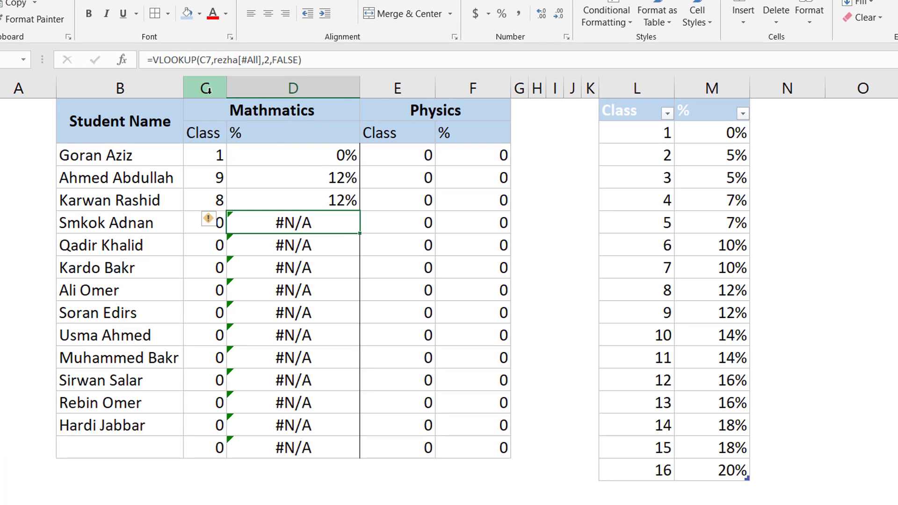
left_click(297, 156)
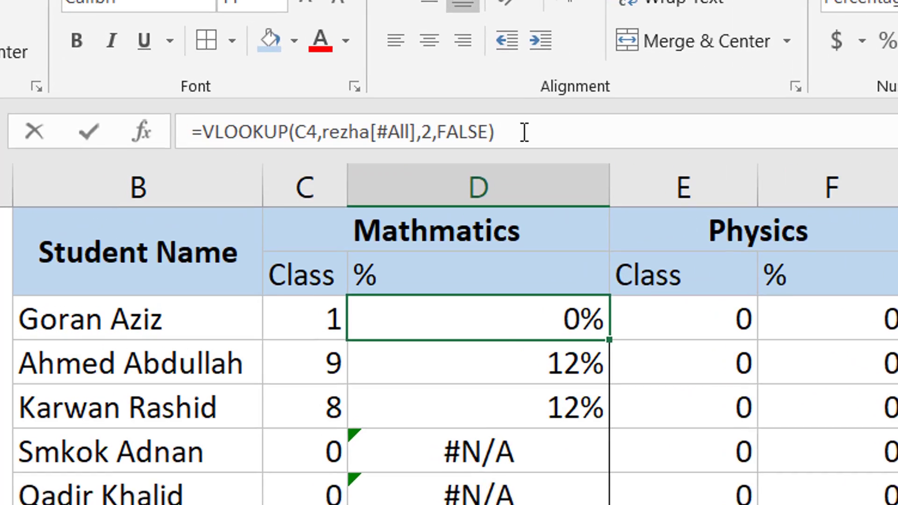
left_click_drag(309, 60, 240, 61)
left_click_drag(384, 139, 213, 138)
key("ctrl+x")
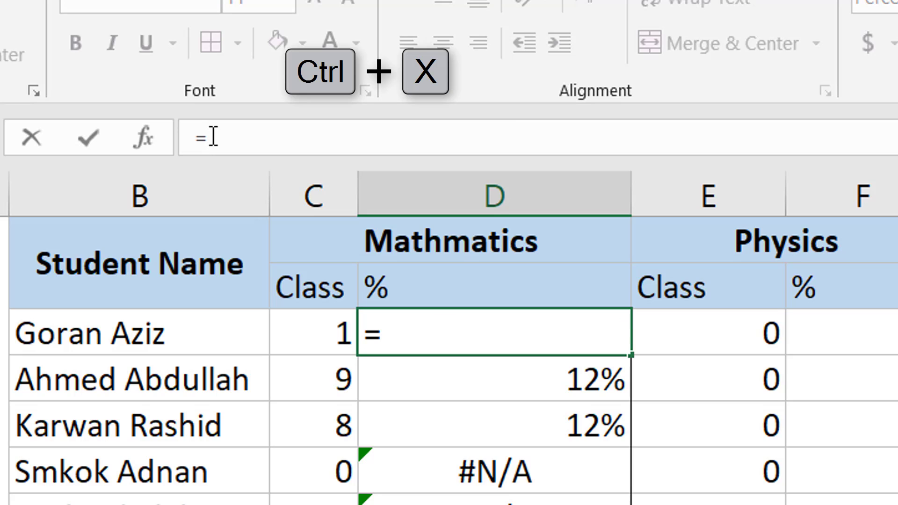
Complete the D4 formula as =IF(C4=0,0,VLOOKUP(C4,rezha[#All],2,FALSE)), reusing the cut VLOOKUP expression as the value if false
type("if")
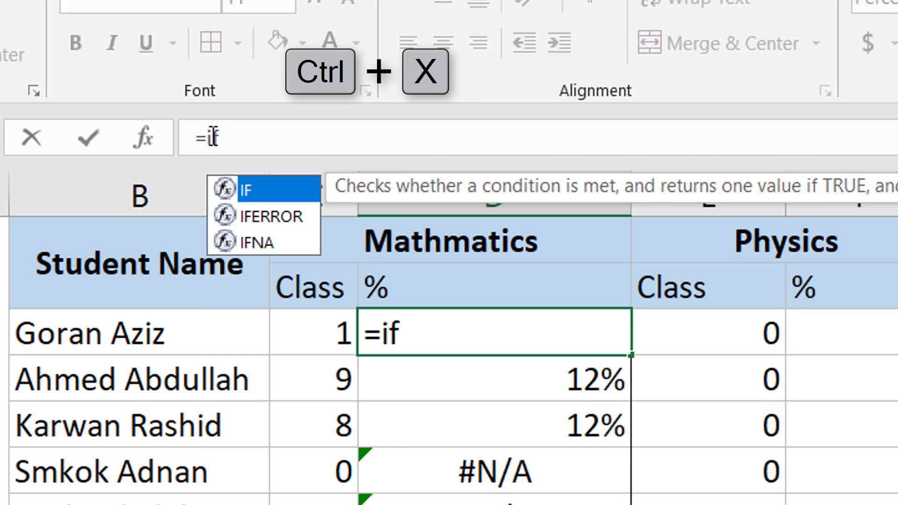
key("Tab")
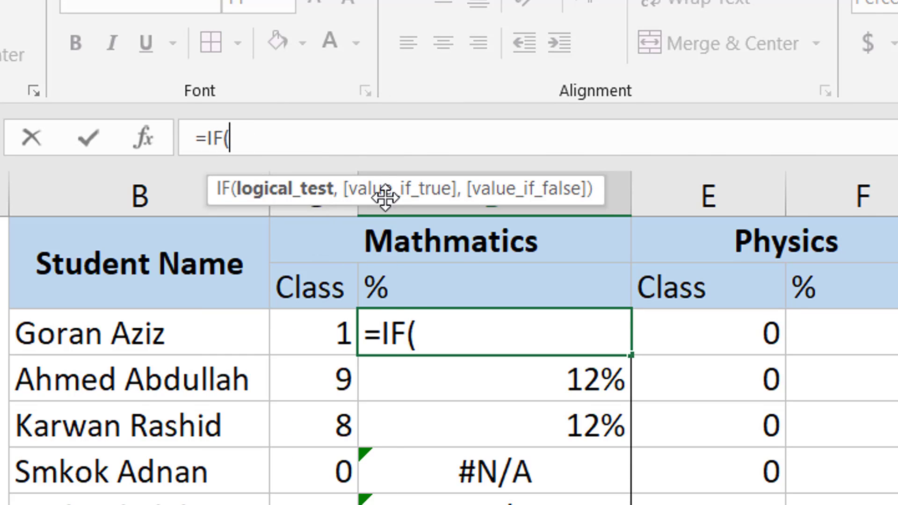
left_click(333, 333)
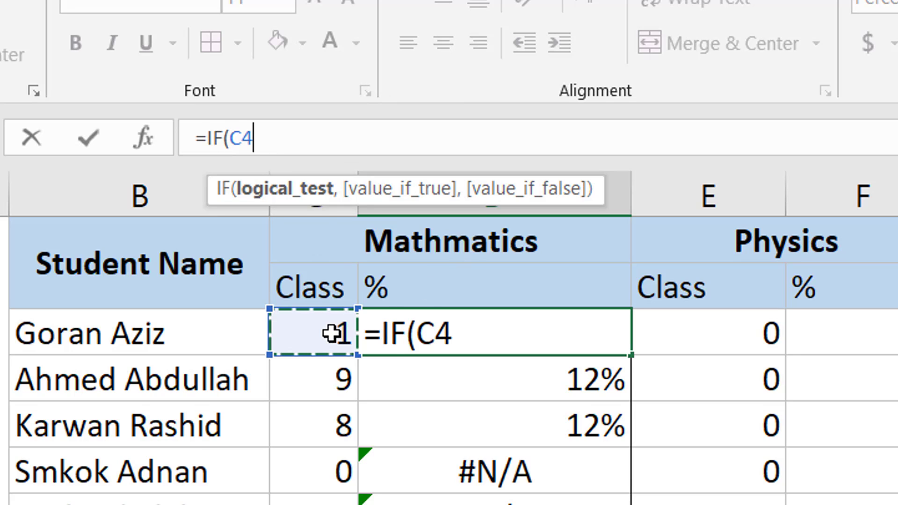
type("=")
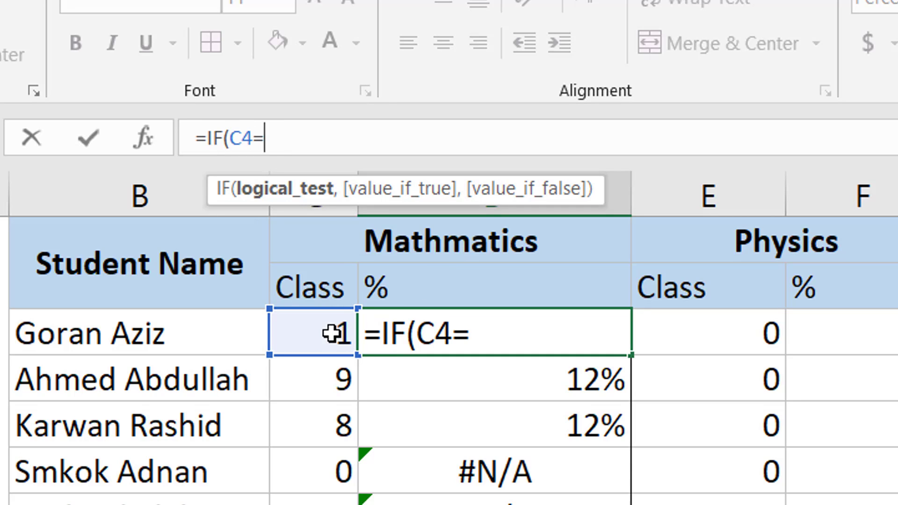
type("0,")
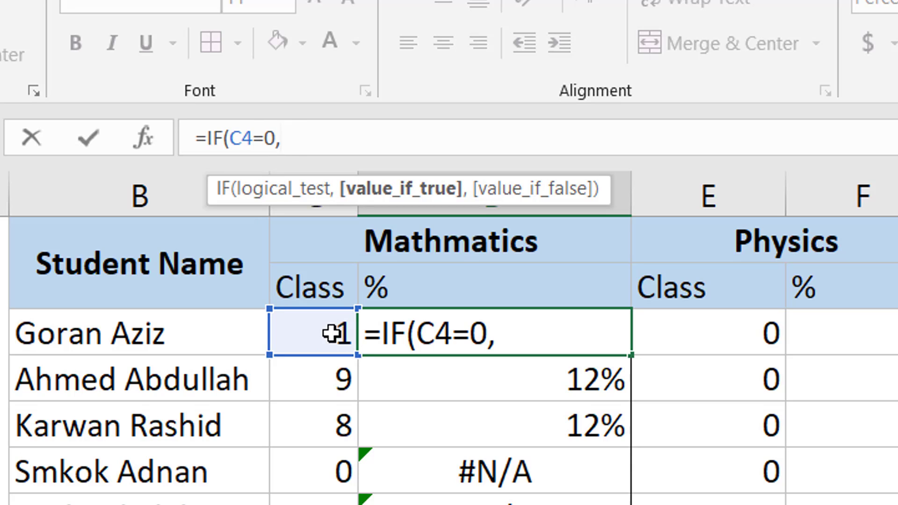
type("0,")
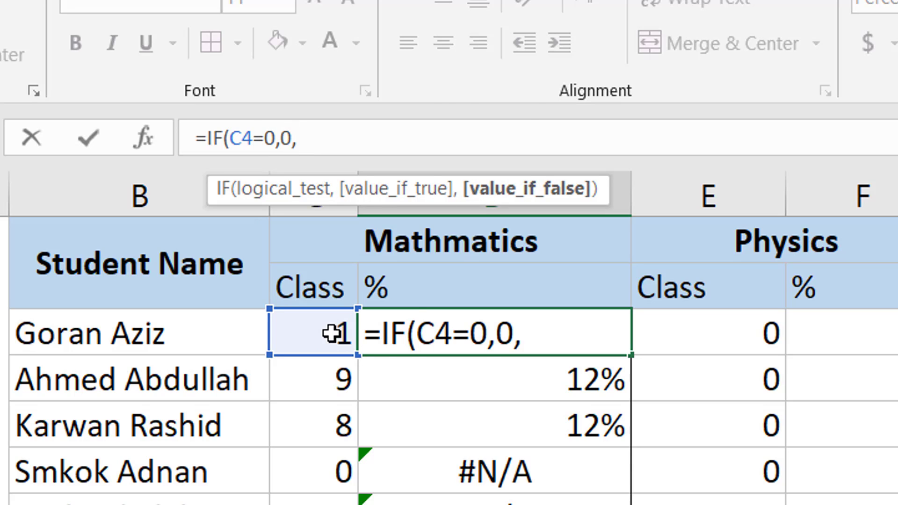
key("ctrl+v")
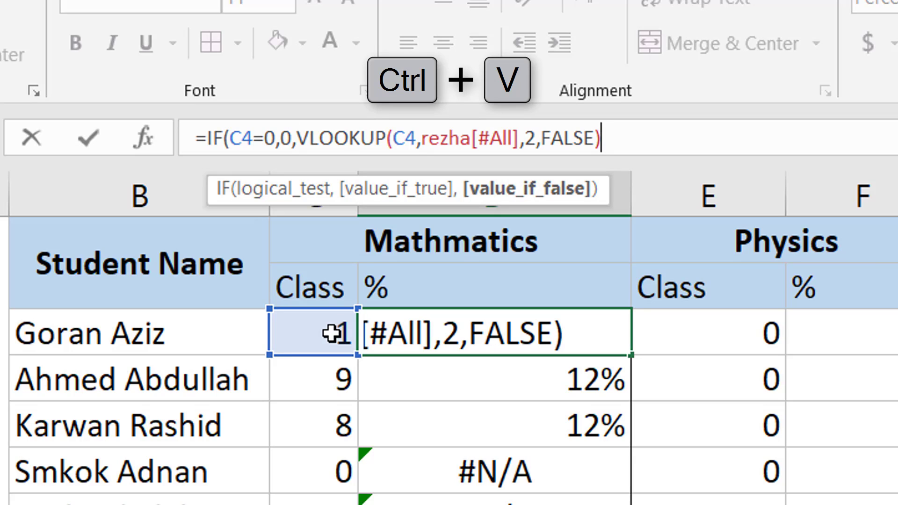
type(")")
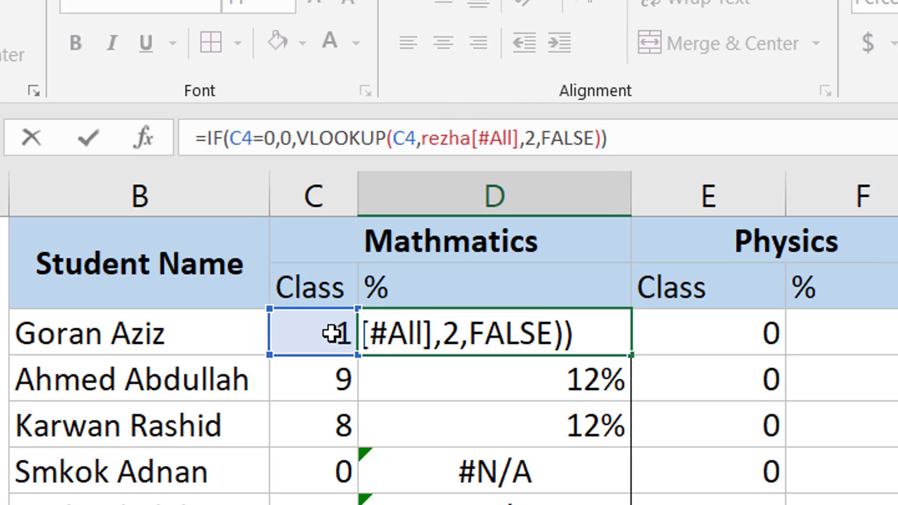
key("Return")
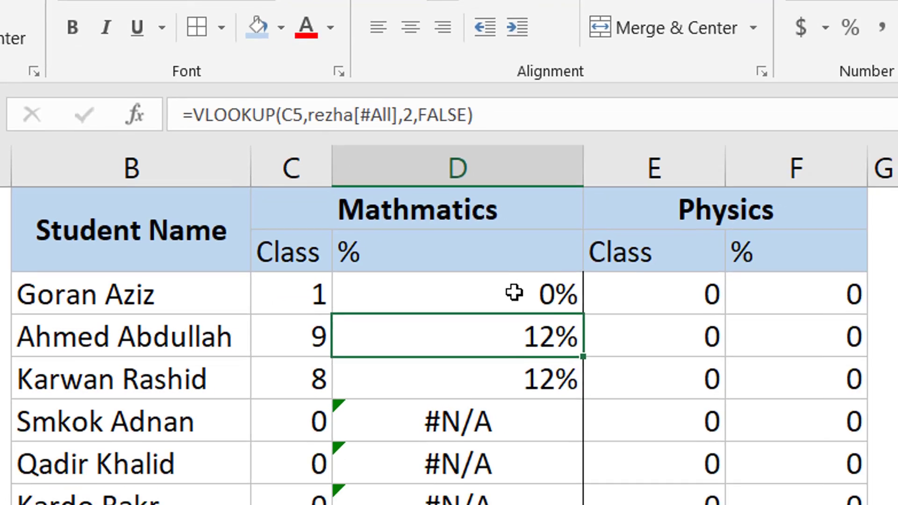
Fill the IF formula from D4 down the mathematics % column to D17
left_click(555, 333)
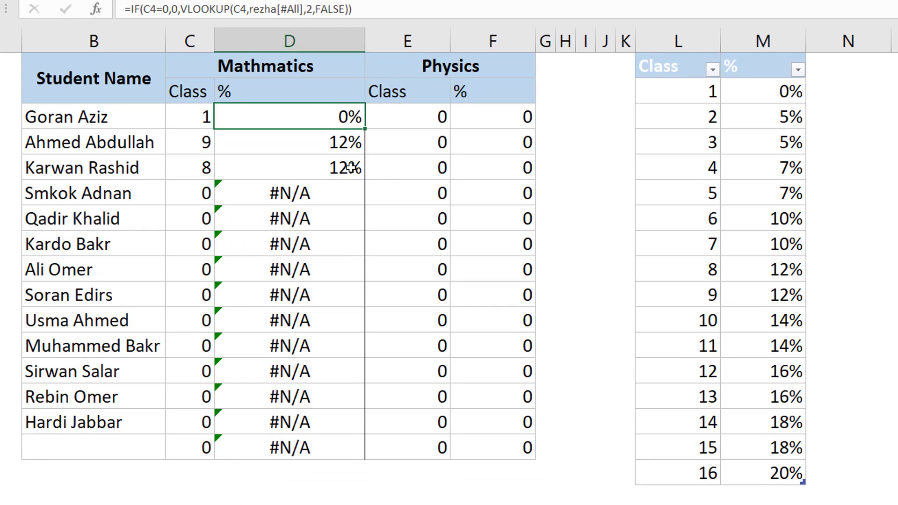
double_click(366, 129)
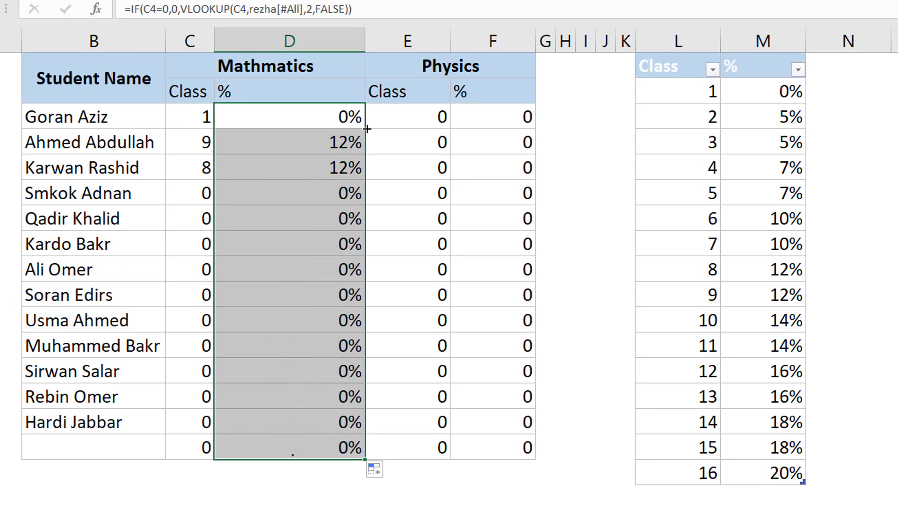
left_click(203, 216)
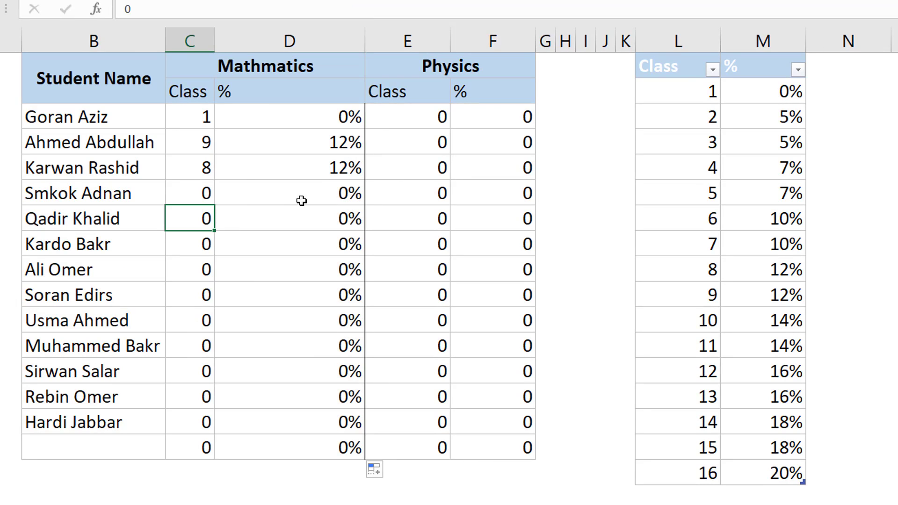
left_click(333, 198)
Enter 1 as the fourth student's mathematics Class in cell C7 and check the class 1 row of the lookup table
left_click(204, 193)
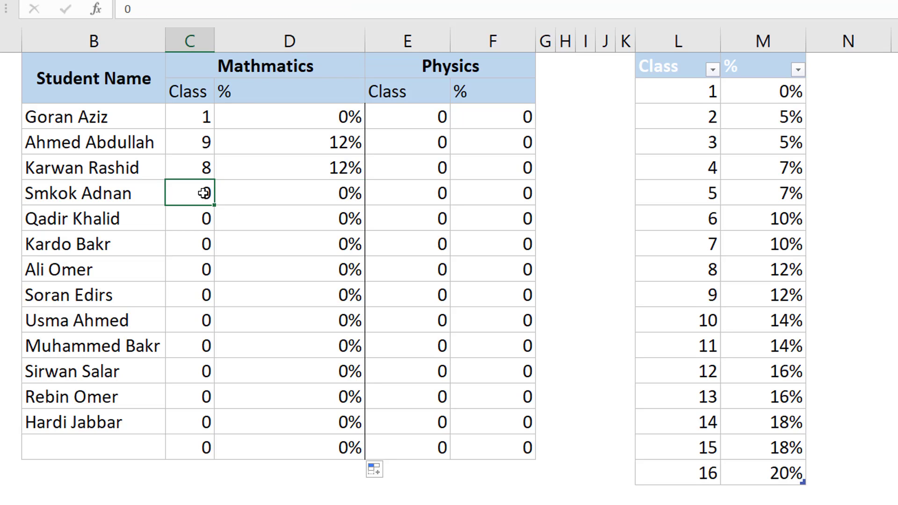
type("1")
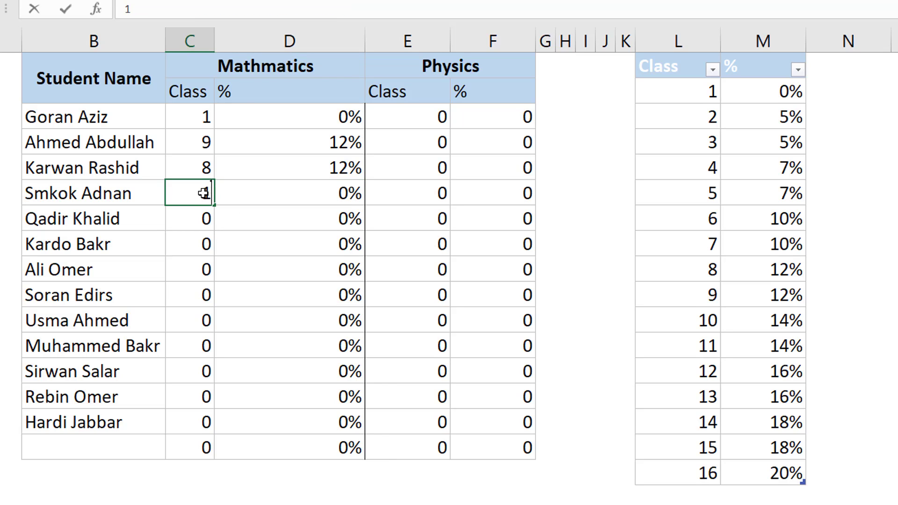
key("Return")
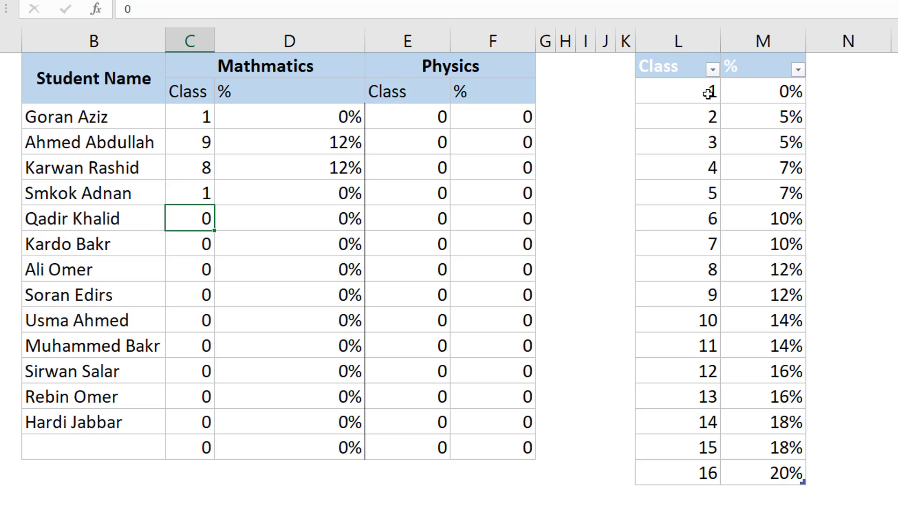
left_click(709, 94)
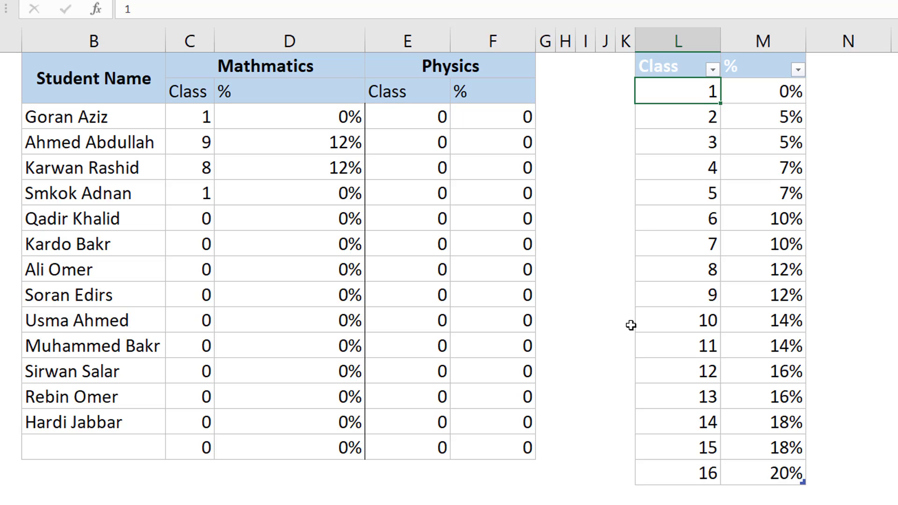
Enter 9 as the seventh student's mathematics Class in cell C10
left_click(210, 269)
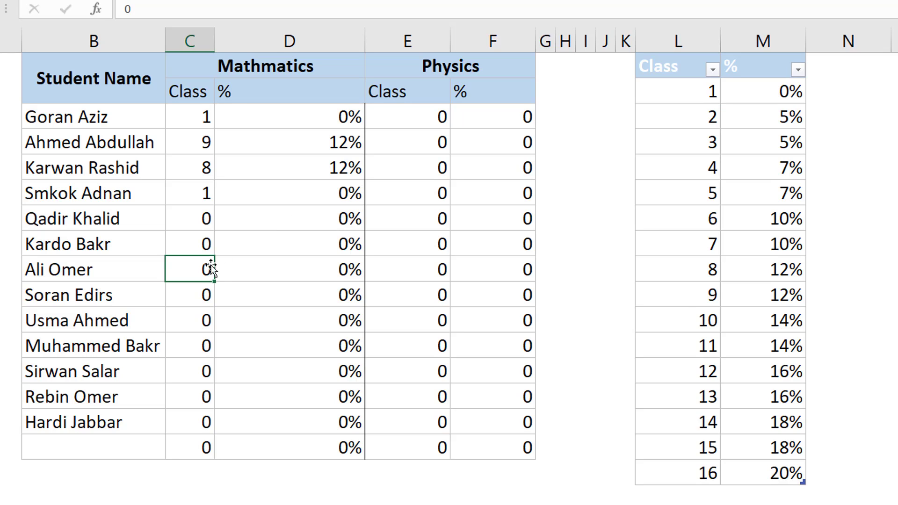
type("9")
key("Return")
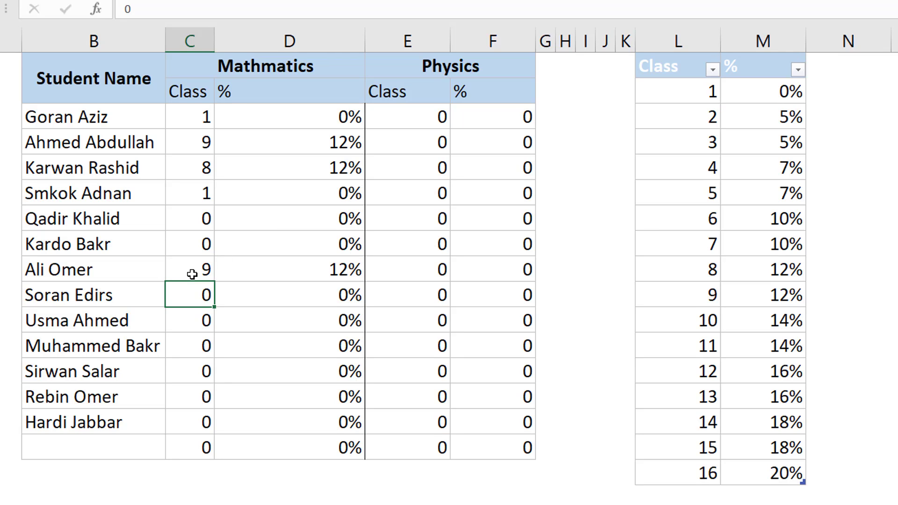